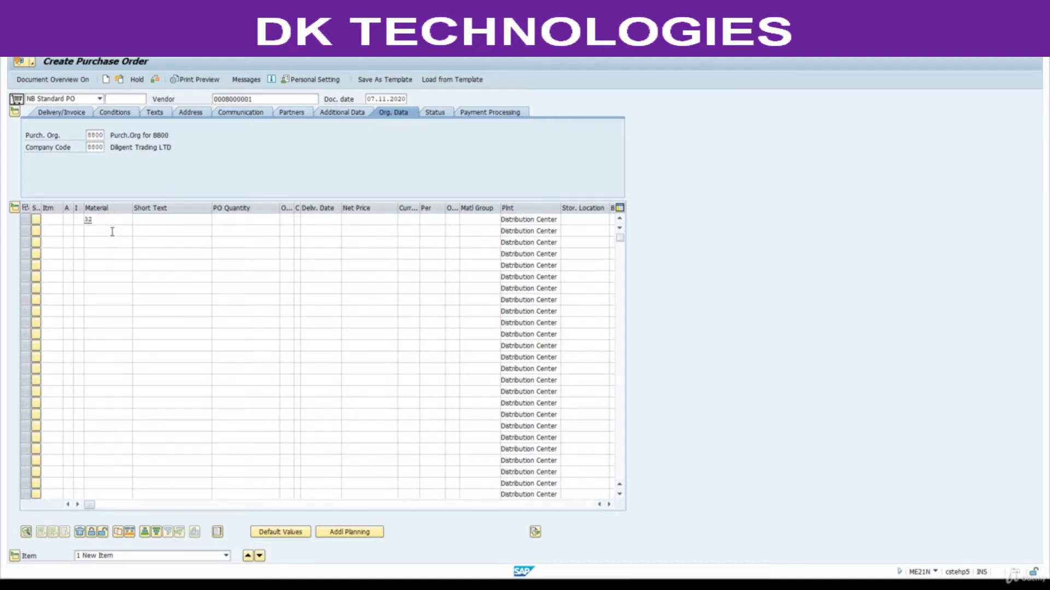
# Step: Enter material 32 as the order item with account assignment category K and a PO quantity of 100
pyautogui.press('Return')
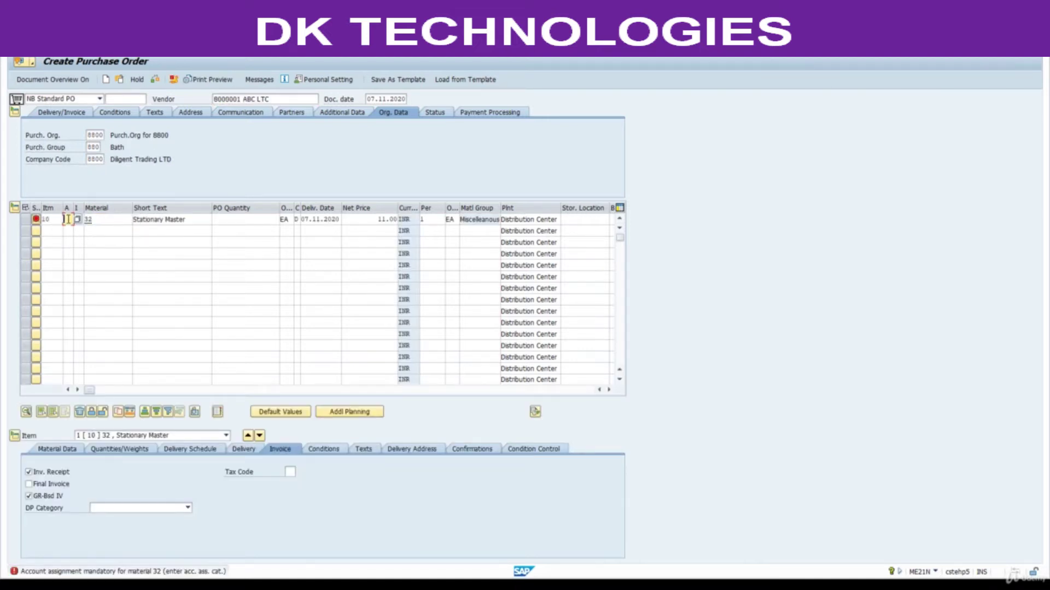
pyautogui.press('Return')
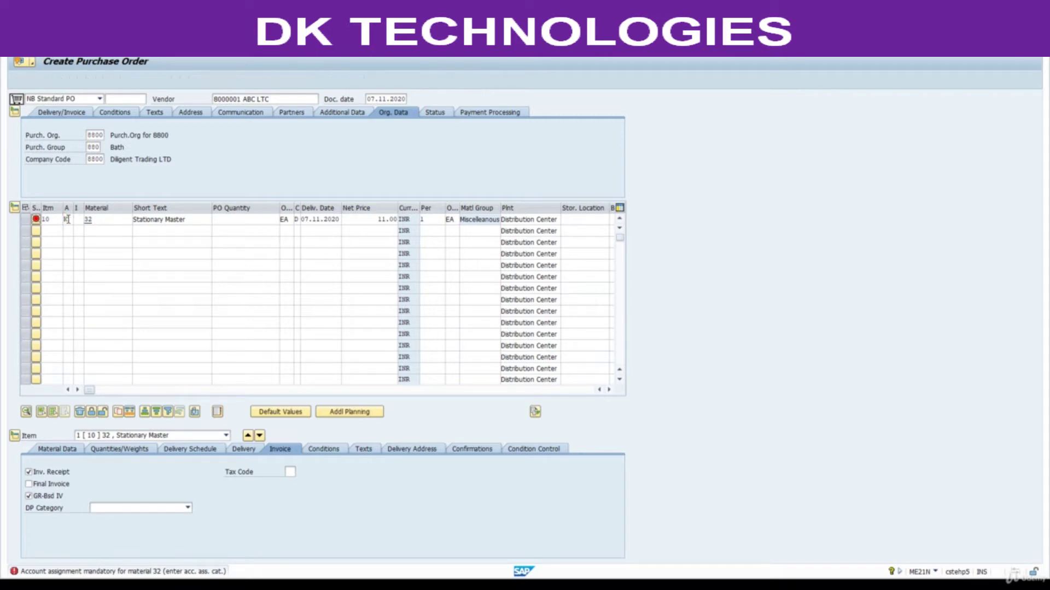
pyautogui.write('10')
pyautogui.press('Return')
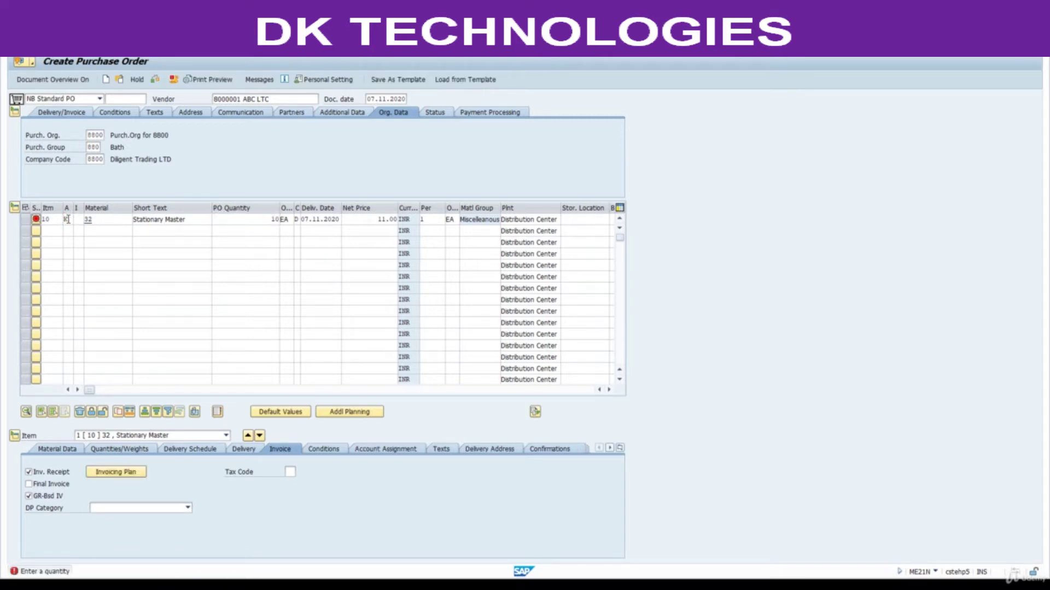
pyautogui.click(251, 219)
pyautogui.press('BackSpace')
pyautogui.press('Return')
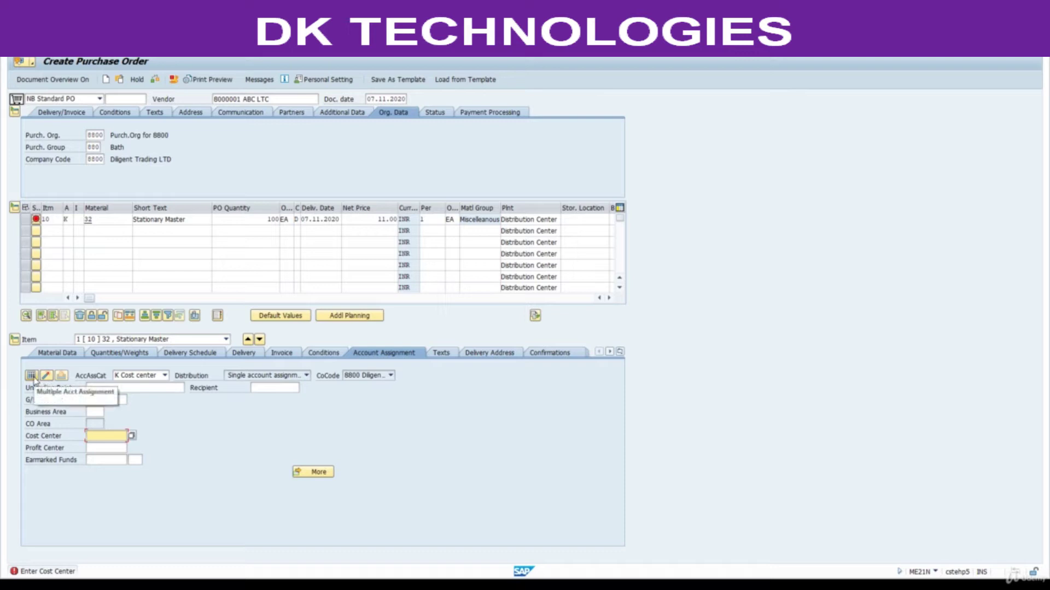
# Step: Switch the item to multiple account assignment and set its distribution to 2, distribution by percentage
pyautogui.click(32, 376)
pyautogui.click(286, 377)
pyautogui.click(257, 404)
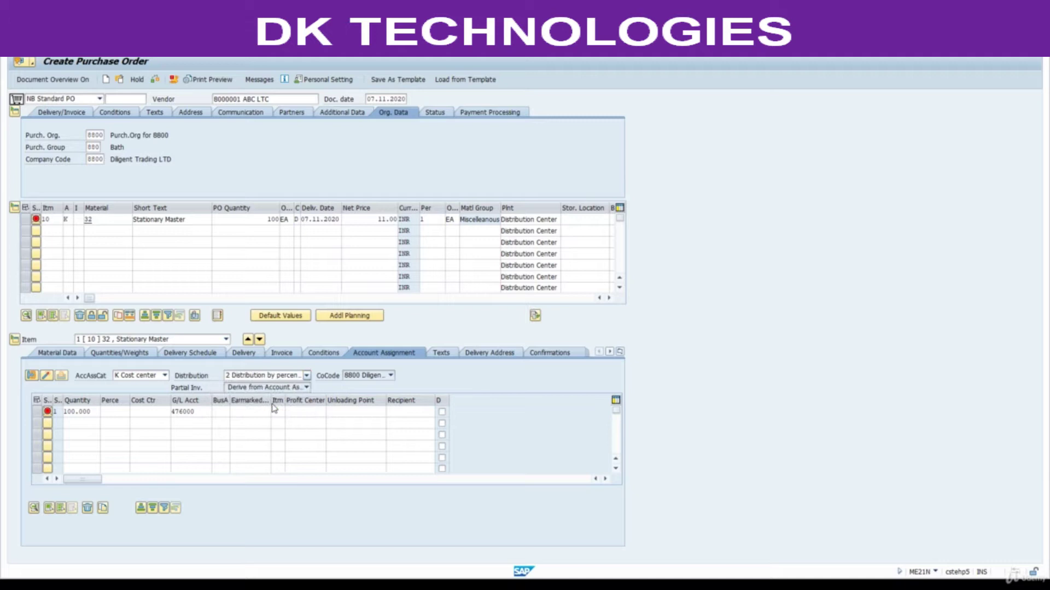
# Step: Switch to the Excel Consumables sheet and review how the stationery cost is split across Head Office, Marketing and Logistics
pyautogui.hotkey('alt', 'Tab')
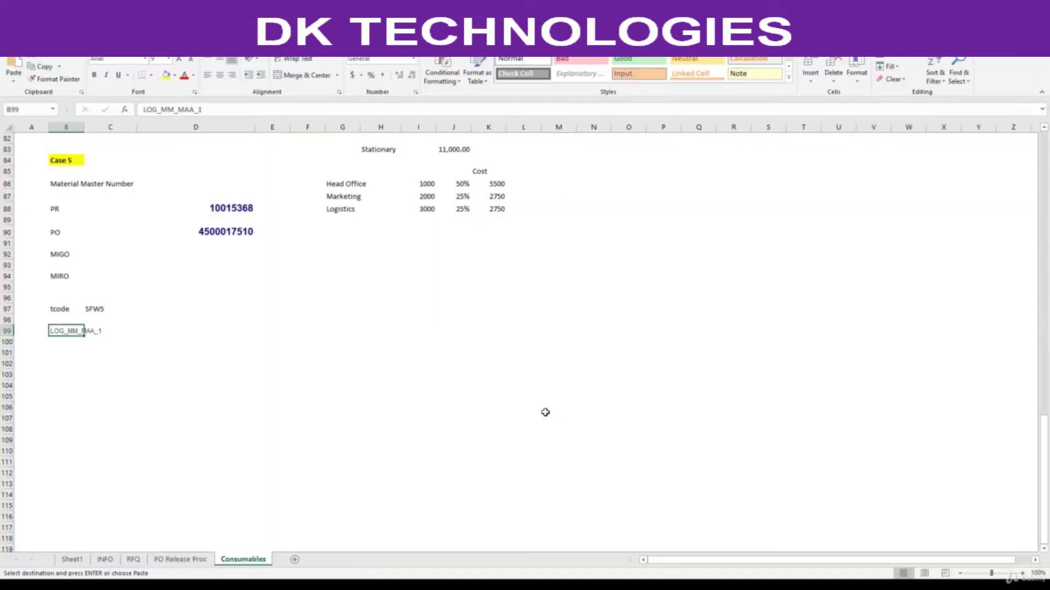
pyautogui.scroll(2, 537, 399)
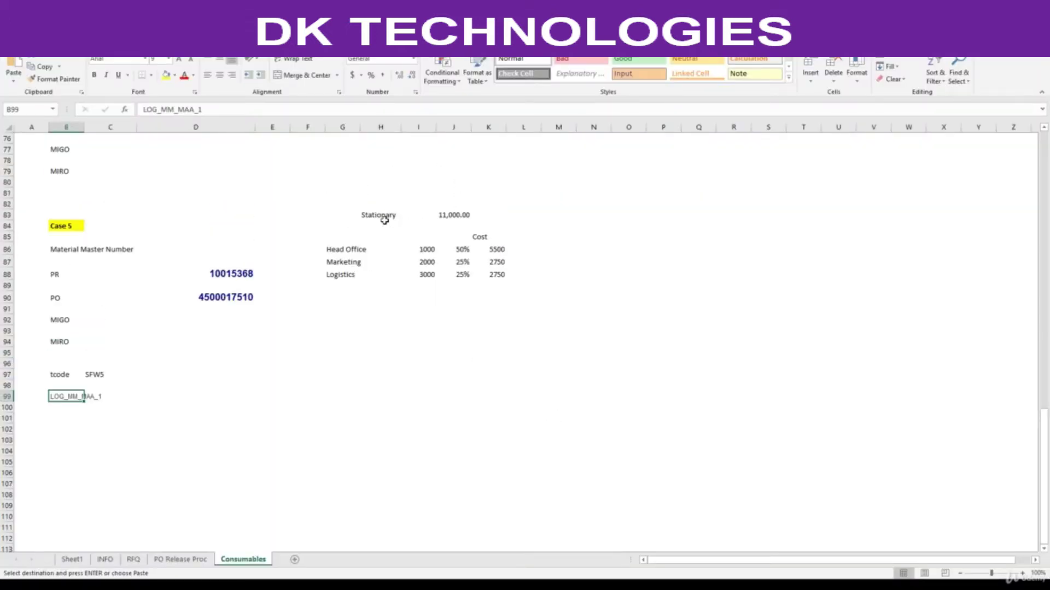
pyautogui.click(450, 213)
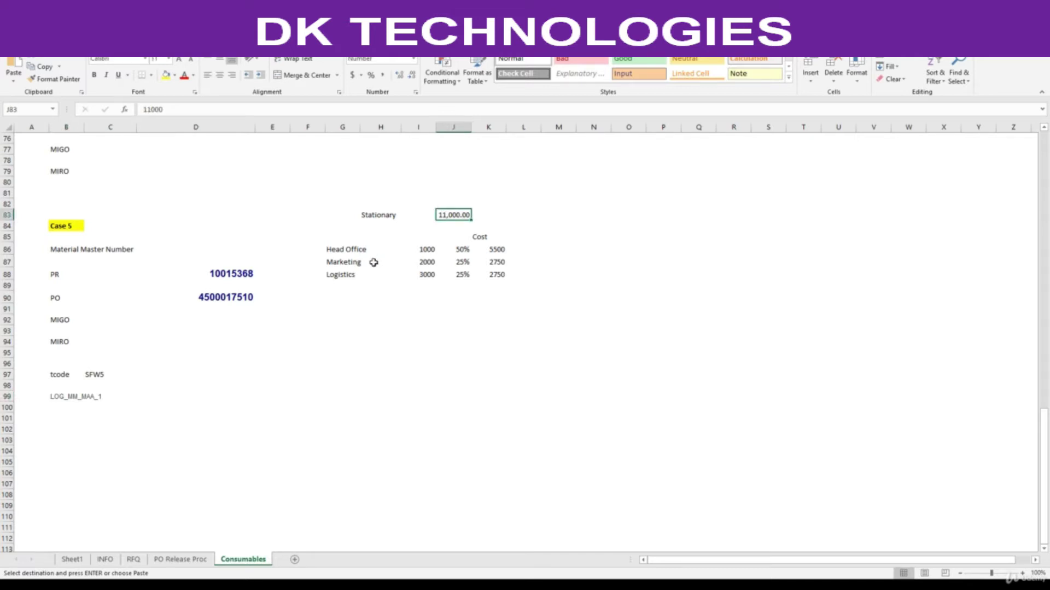
pyautogui.moveTo(345, 249); pyautogui.dragTo(425, 247)
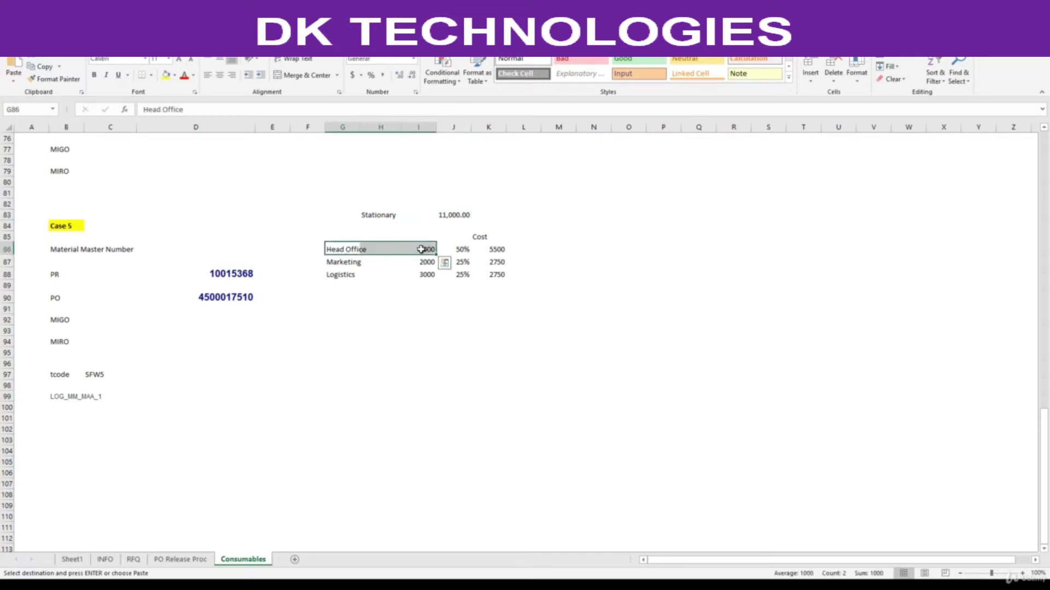
pyautogui.click(350, 266)
pyautogui.click(342, 281)
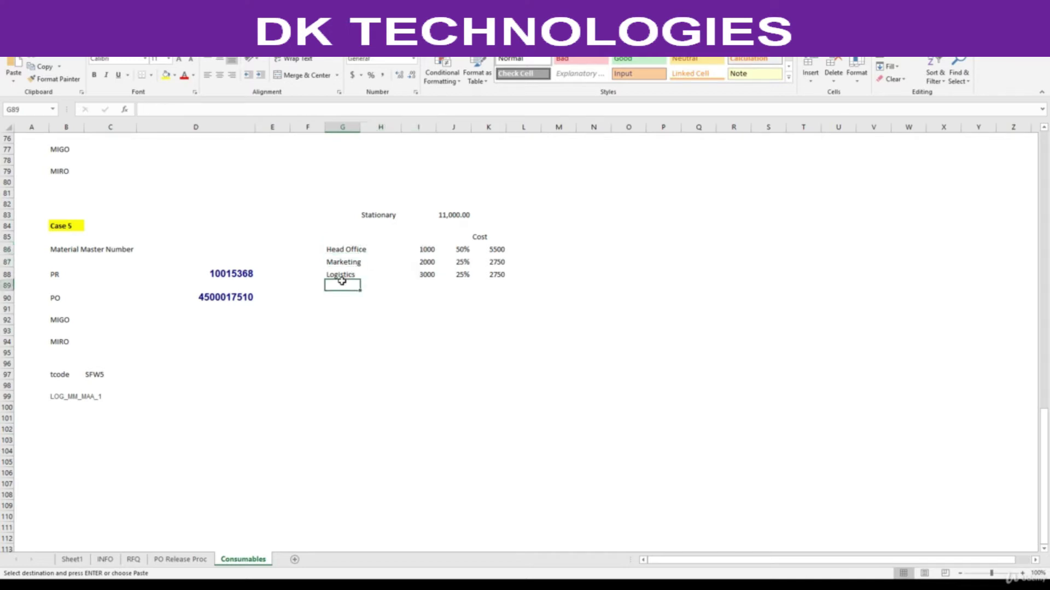
# Step: Copy cost centers 1000, 2000 and 3000 from the Excel sheet into the SAP purchase order's account assignment lines
pyautogui.moveTo(462, 250); pyautogui.dragTo(422, 275)
pyautogui.hotkey('ctrl', 'c')
pyautogui.hotkey('alt', 'Tab')
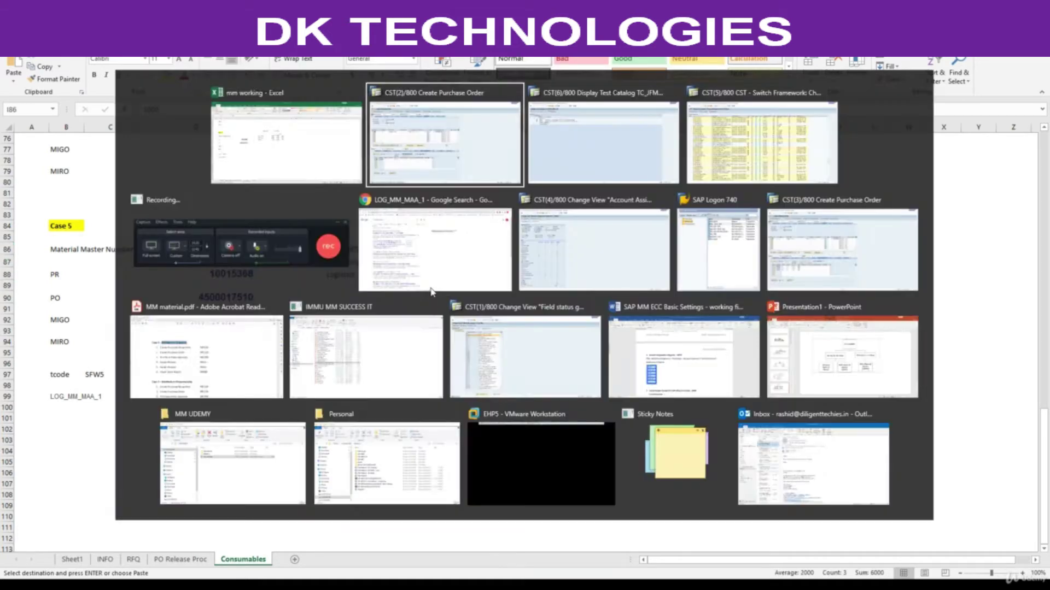
pyautogui.click(153, 415)
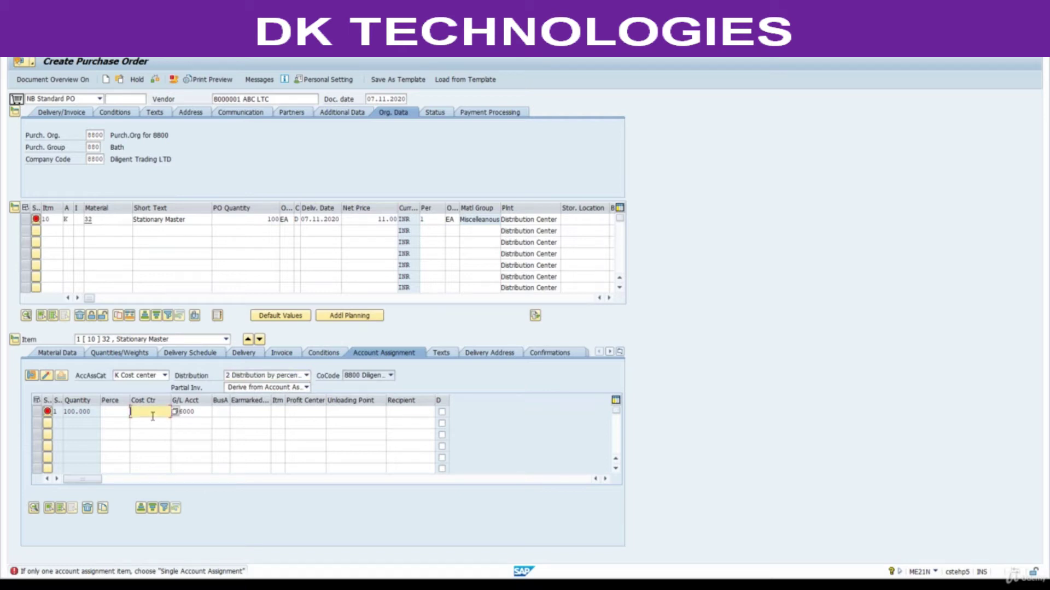
pyautogui.hotkey('ctrl', 'v')
pyautogui.hotkey('alt', 'Tab')
pyautogui.moveTo(424, 250); pyautogui.dragTo(431, 274)
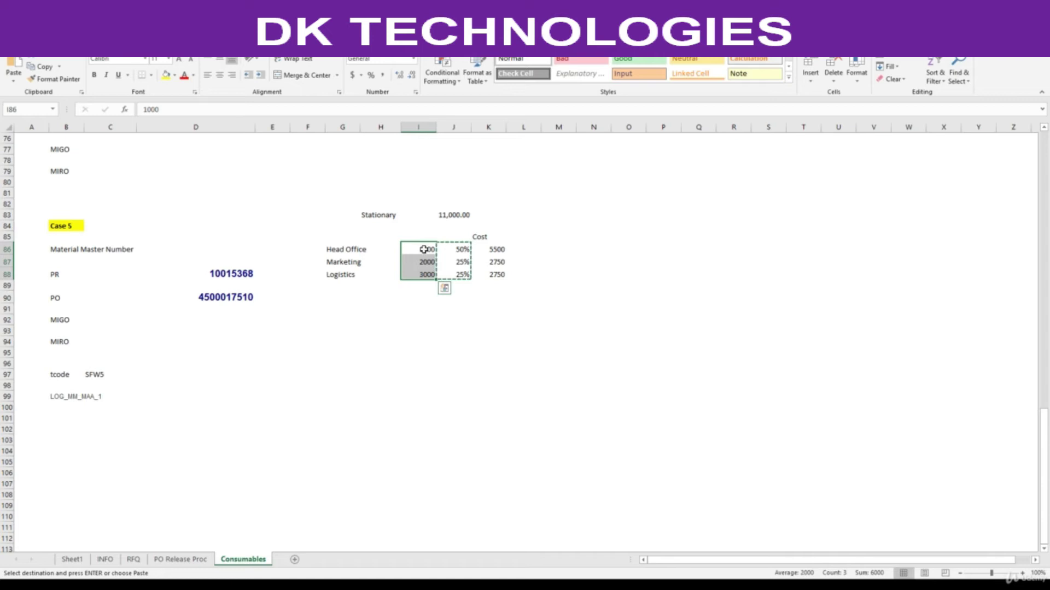
pyautogui.hotkey('ctrl', 'c')
pyautogui.hotkey('alt', 'Tab')
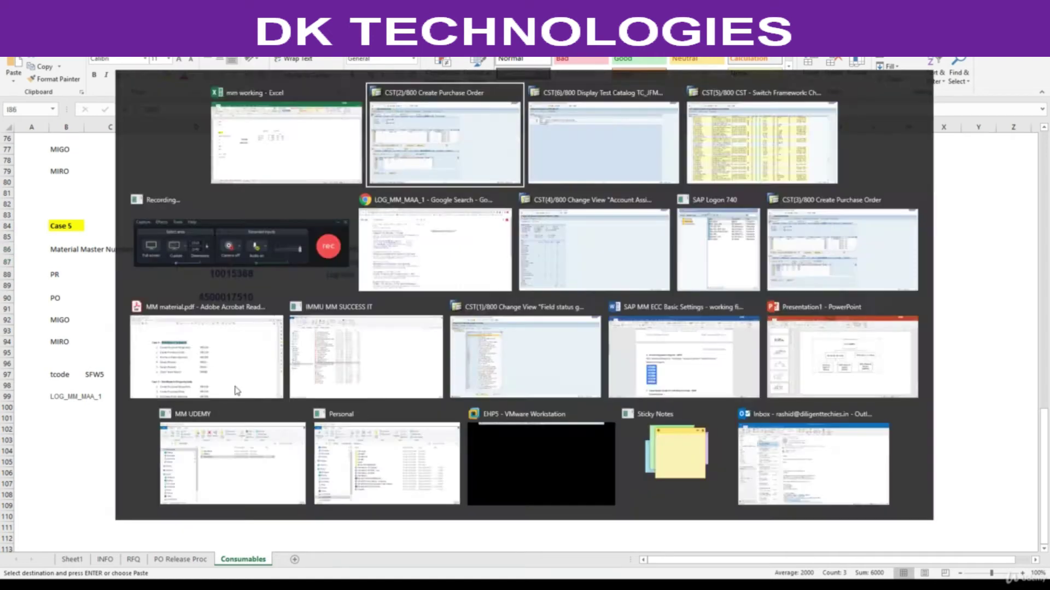
pyautogui.hotkey('ctrl', 'v')
# Step: Set the distribution percentages to 50 for cost center 1000 and 25 each for 2000 and 3000
pyautogui.click(116, 413)
pyautogui.press('Down')
pyautogui.write('25')
pyautogui.press('Down')
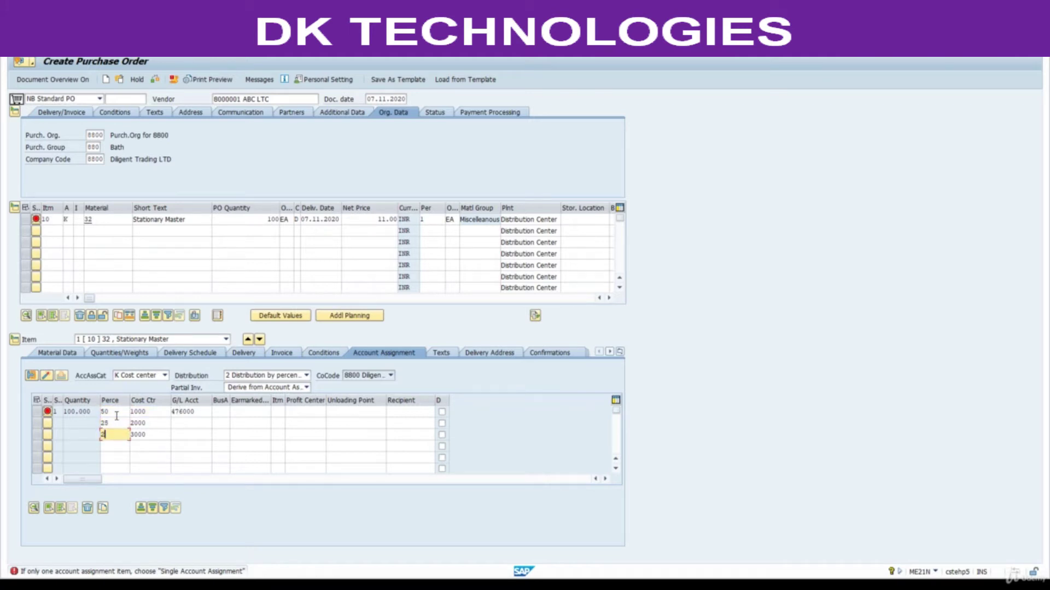
pyautogui.write('25')
# Step: Set the G/L account to 405200 on all three account assignment lines and validate the item
pyautogui.doubleClick(202, 412)
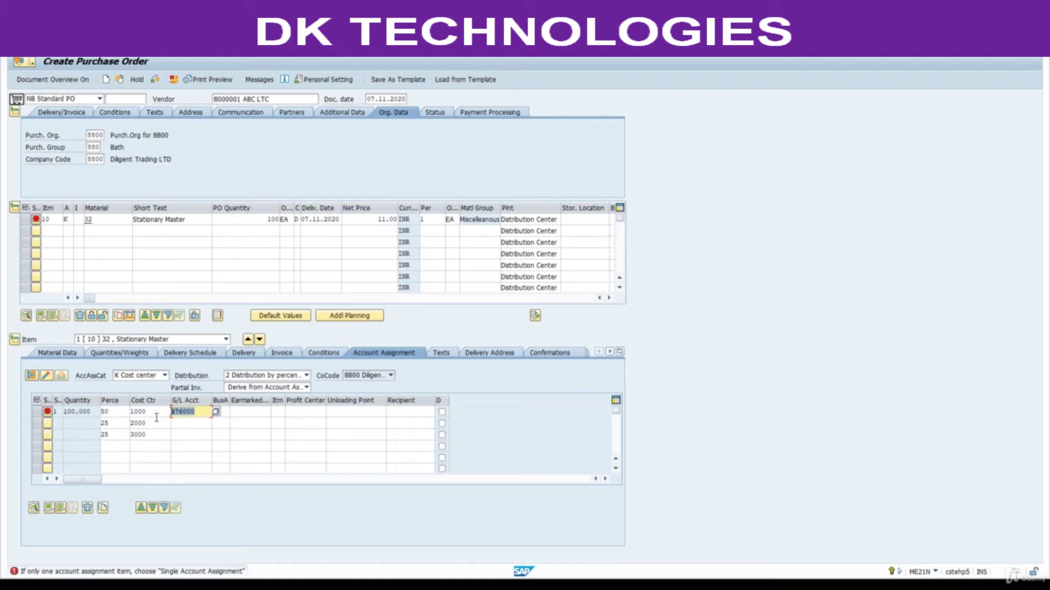
pyautogui.press('BackSpace')
pyautogui.click(195, 423)
pyautogui.moveTo(198, 416); pyautogui.dragTo(167, 416)
pyautogui.click(191, 422)
pyautogui.hotkey('ctrl', 'v')
pyautogui.click(200, 434)
pyautogui.hotkey('ctrl', 'v')
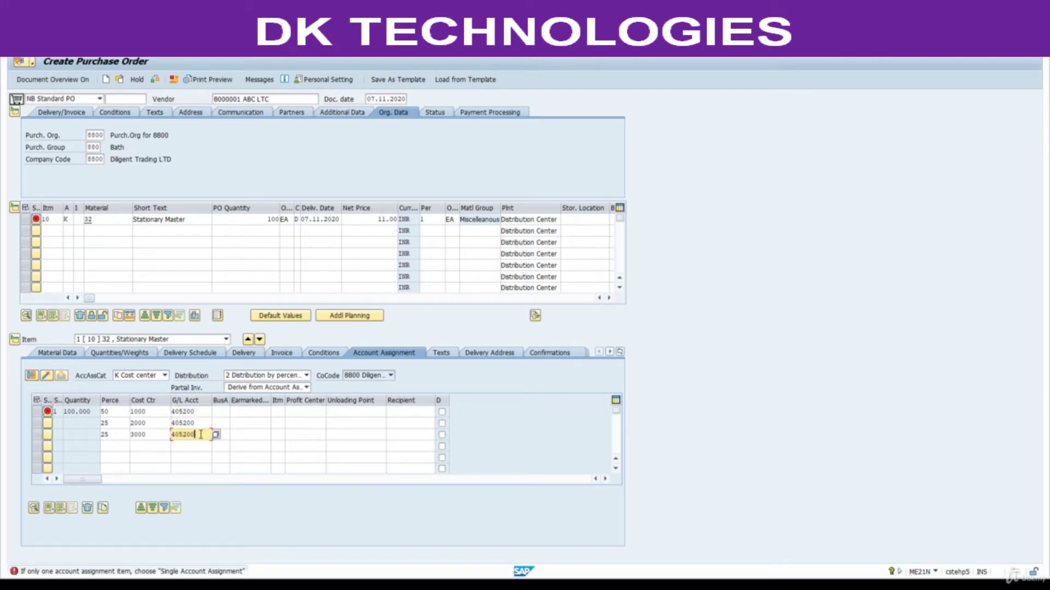
pyautogui.press('Return')
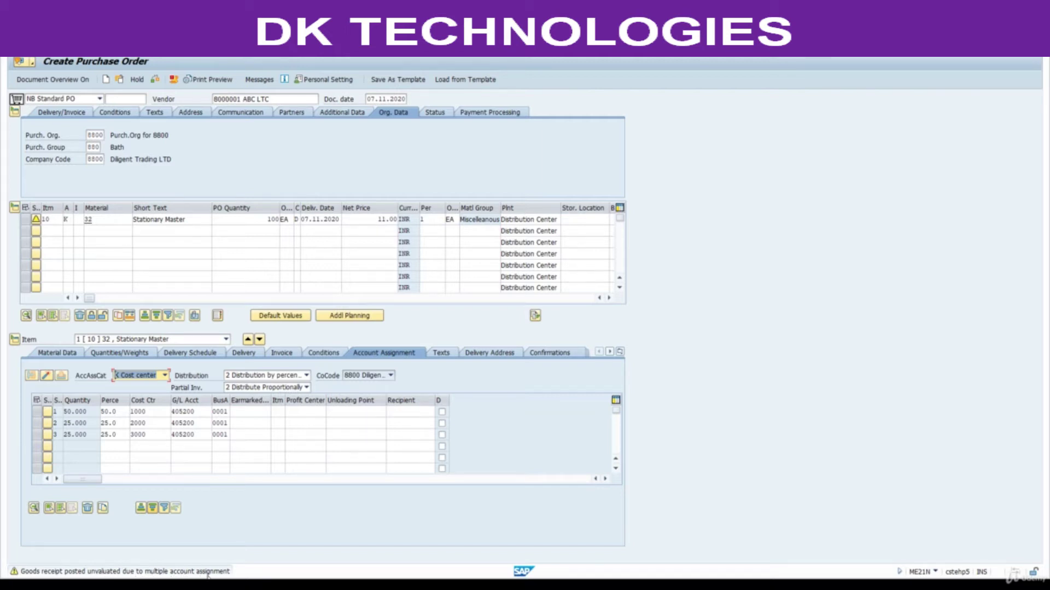
# Step: Try clearing GR Non-Valuated in the item's delivery data, restore it, and save the purchase order
pyautogui.click(251, 356)
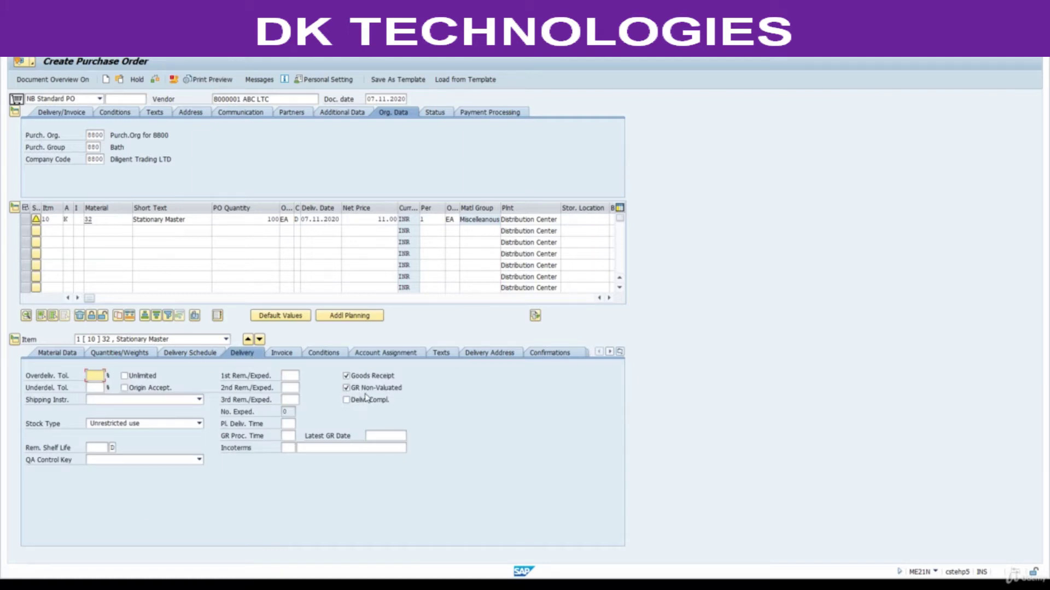
pyautogui.click(347, 389)
pyautogui.click(155, 82)
pyautogui.click(346, 388)
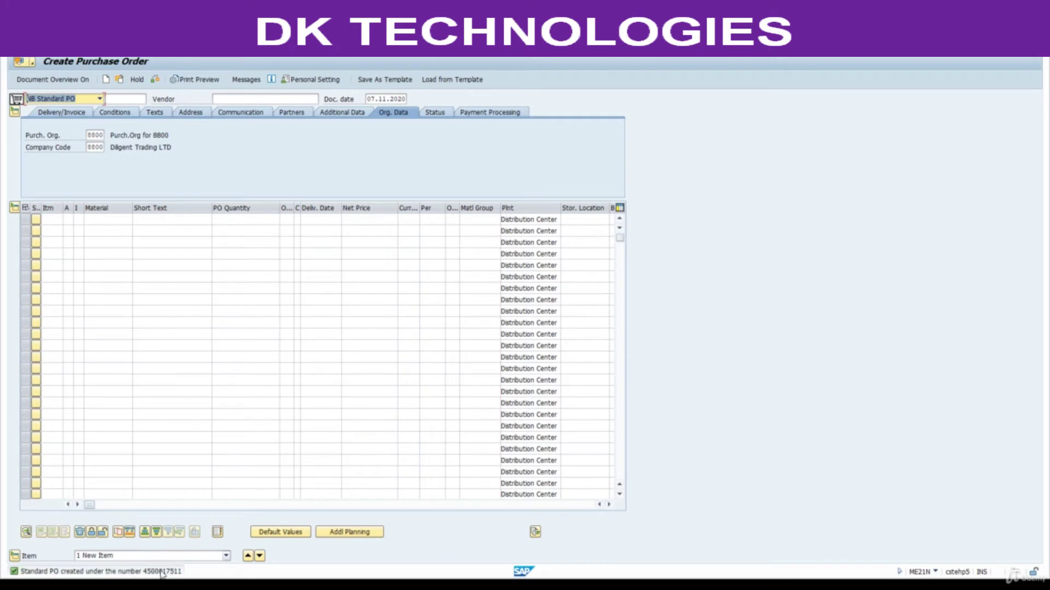
# Step: Copy the new purchase order number from the message details and paste it into cell D101 of the Excel sheet
pyautogui.click(168, 572)
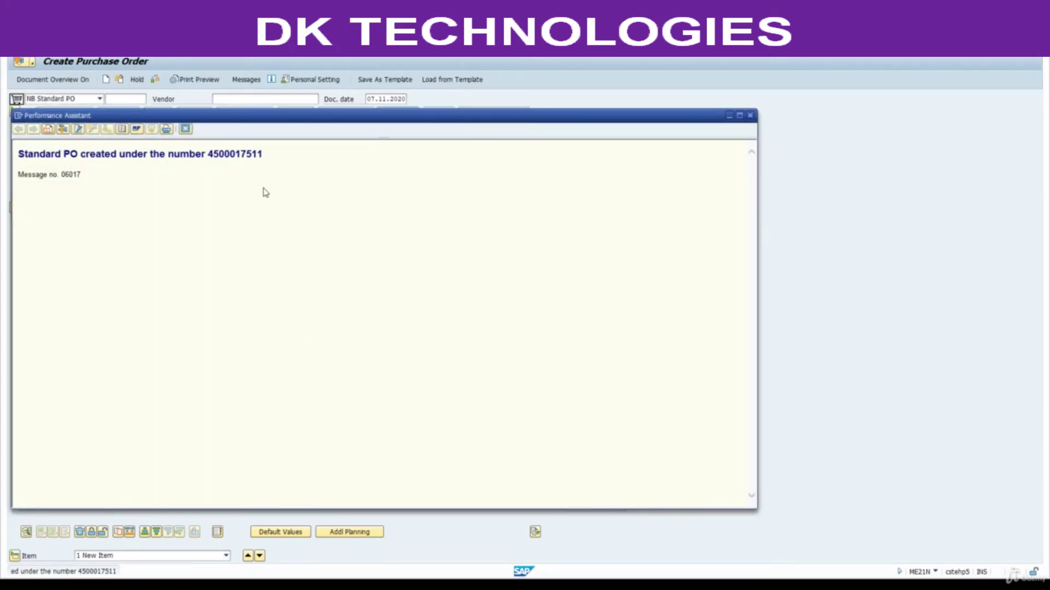
pyautogui.doubleClick(246, 156)
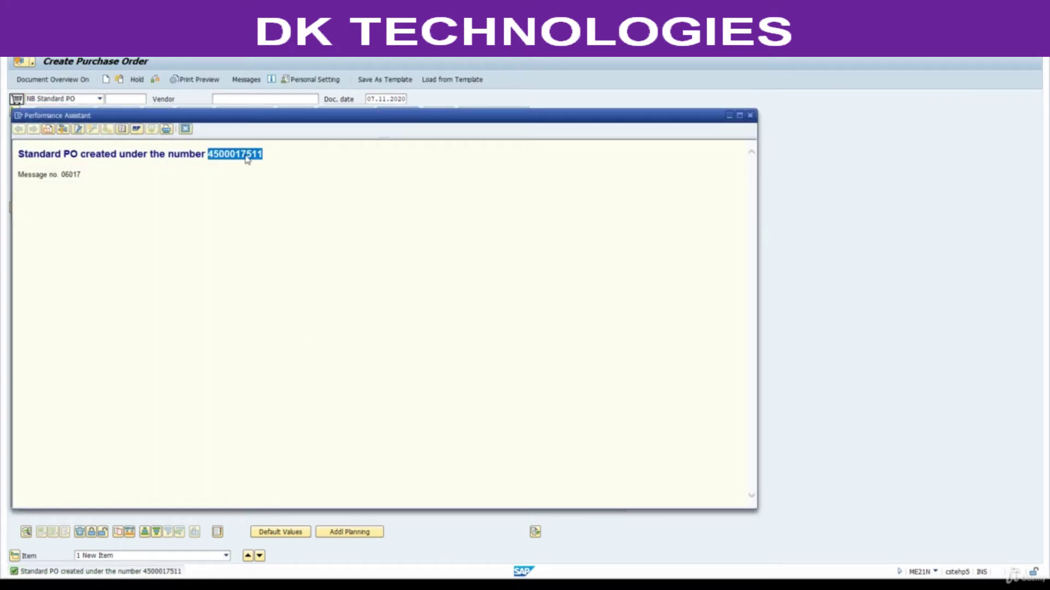
pyautogui.click(186, 128)
pyautogui.hotkey('alt', 'Tab')
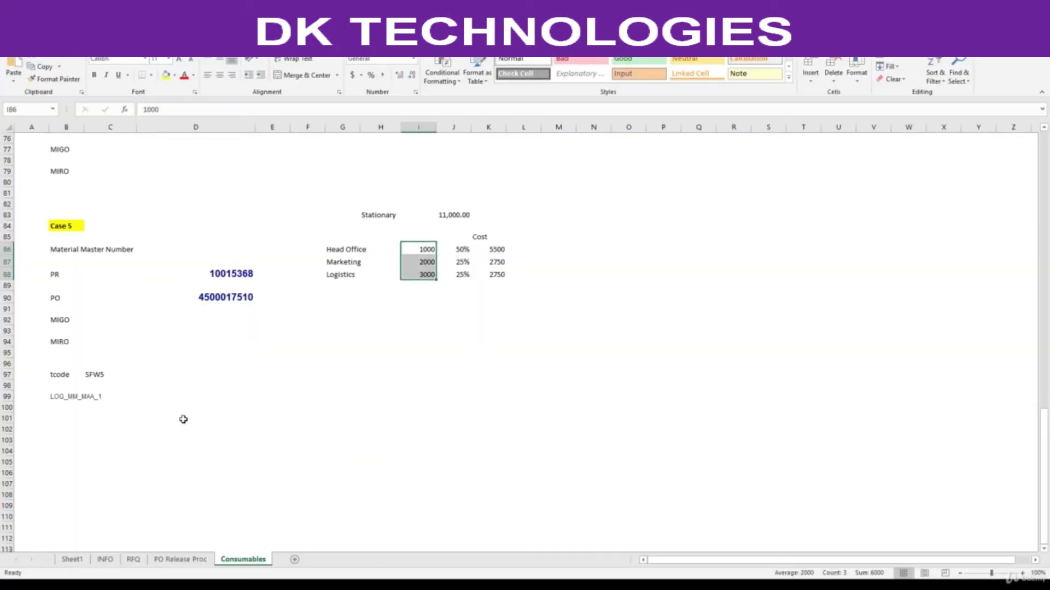
pyautogui.click(199, 415)
pyautogui.hotkey('ctrl', 'v')
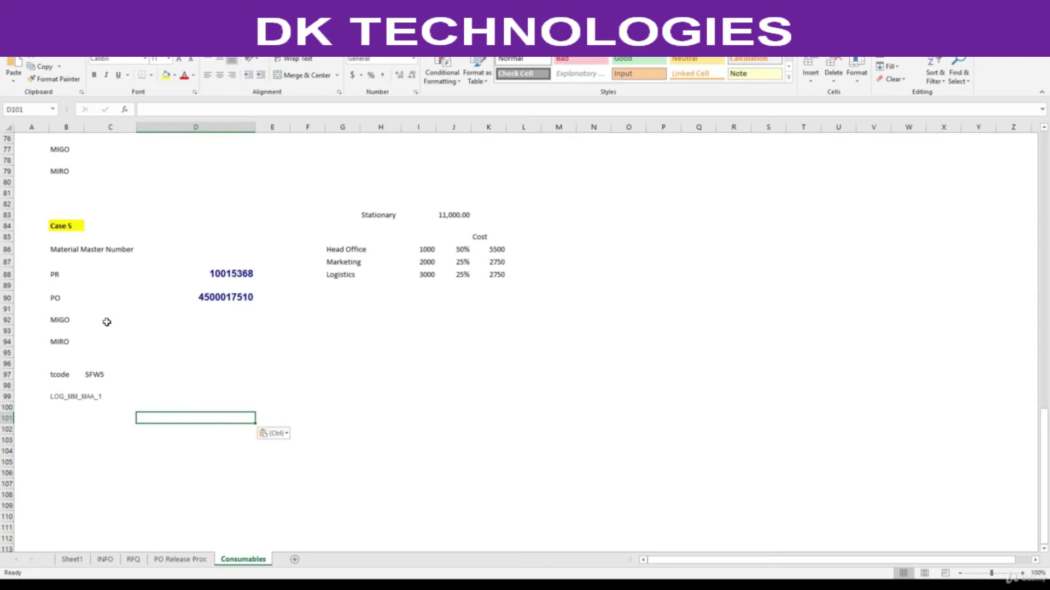
# Step: Copy the PO label from cell B90 into cell B101 beside the new purchase order number
pyautogui.click(63, 274)
pyautogui.click(59, 296)
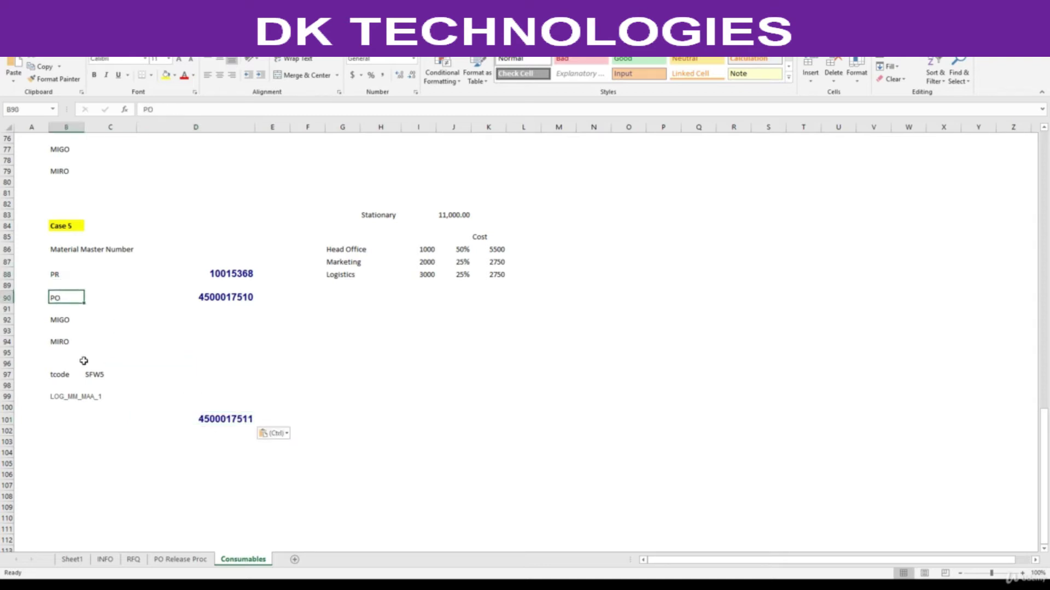
pyautogui.hotkey('ctrl', 'c')
pyautogui.click(80, 427)
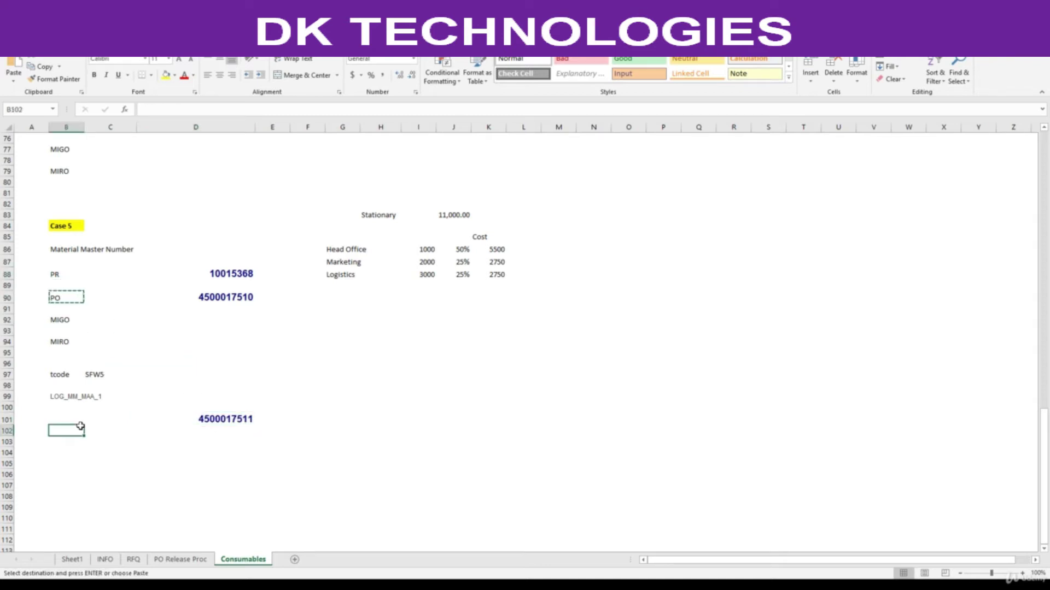
pyautogui.click(77, 420)
pyautogui.hotkey('ctrl', 'v')
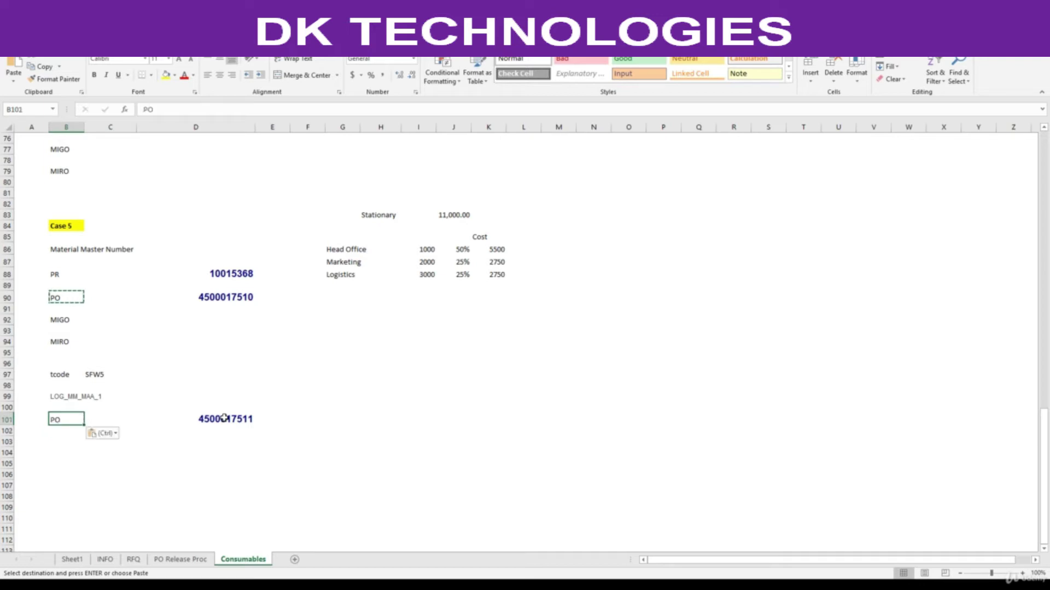
# Step: Copy the order number from cell D101 and open the new purchase order for release in SAP transaction ME29N
pyautogui.click(224, 418)
pyautogui.hotkey('alt', 'Tab')
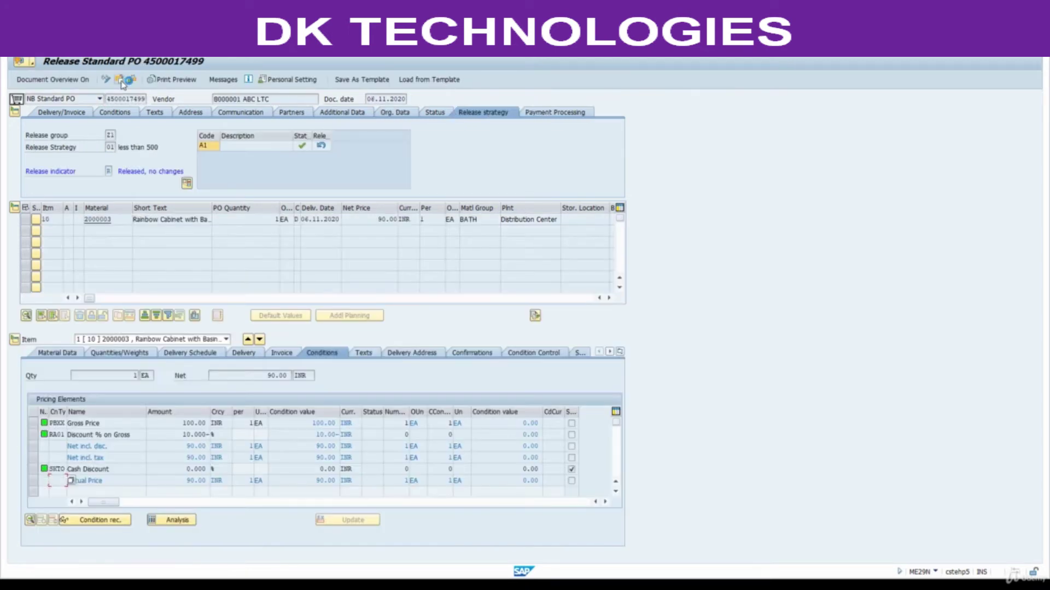
pyautogui.click(124, 81)
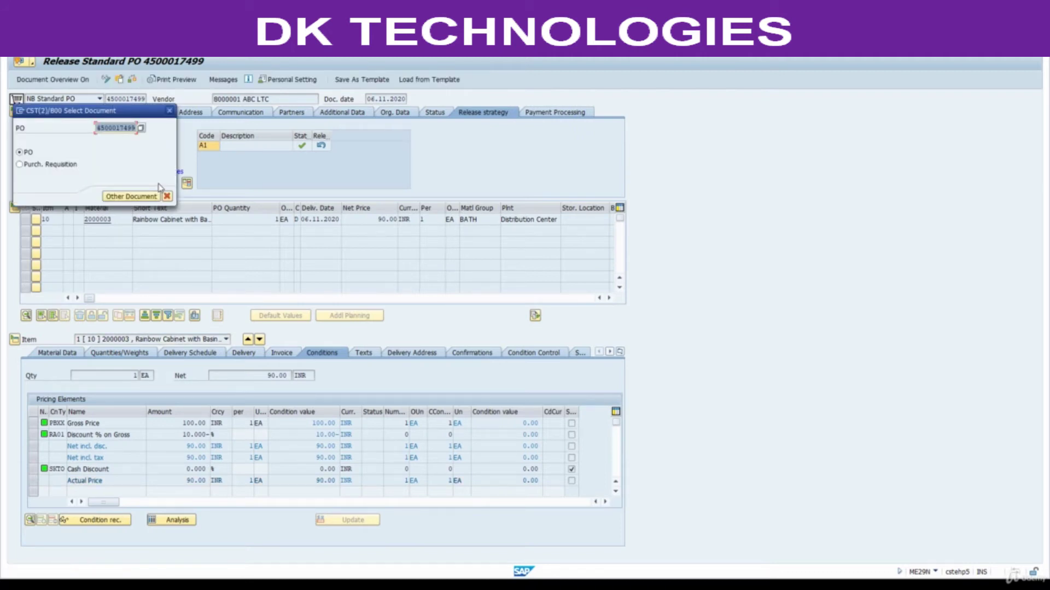
pyautogui.click(139, 196)
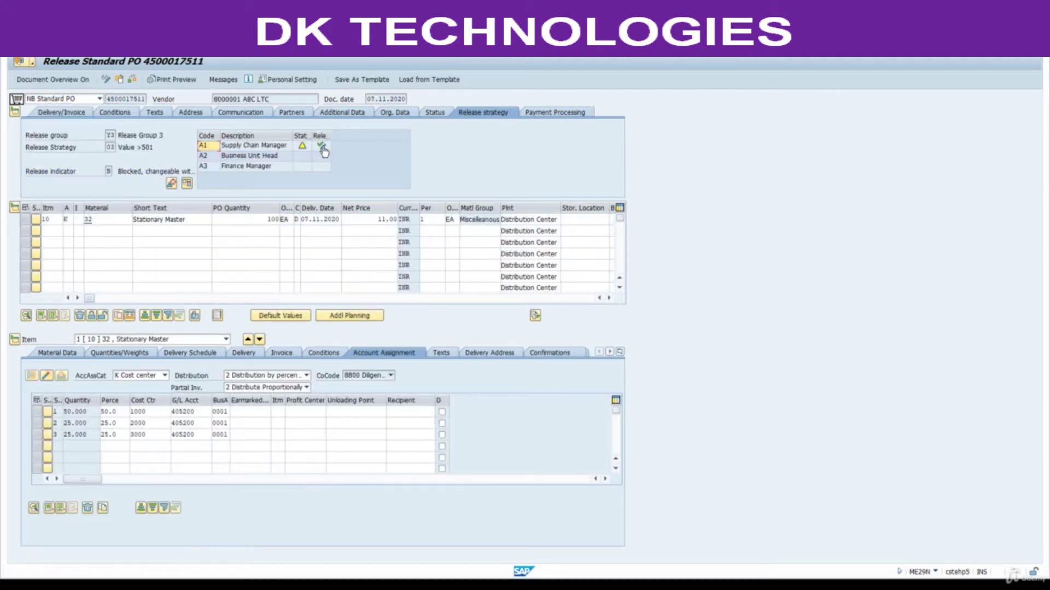
# Step: Release the purchase order for codes A1, A2 and A3, and save the release
pyautogui.click(322, 156)
pyautogui.click(322, 166)
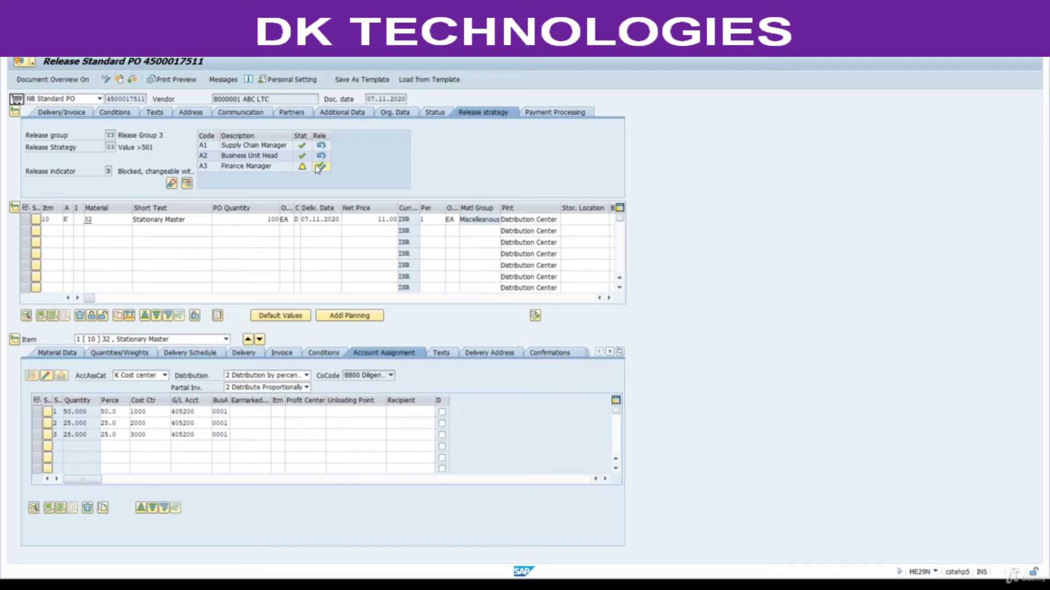
pyautogui.hotkey('ctrl', 's')
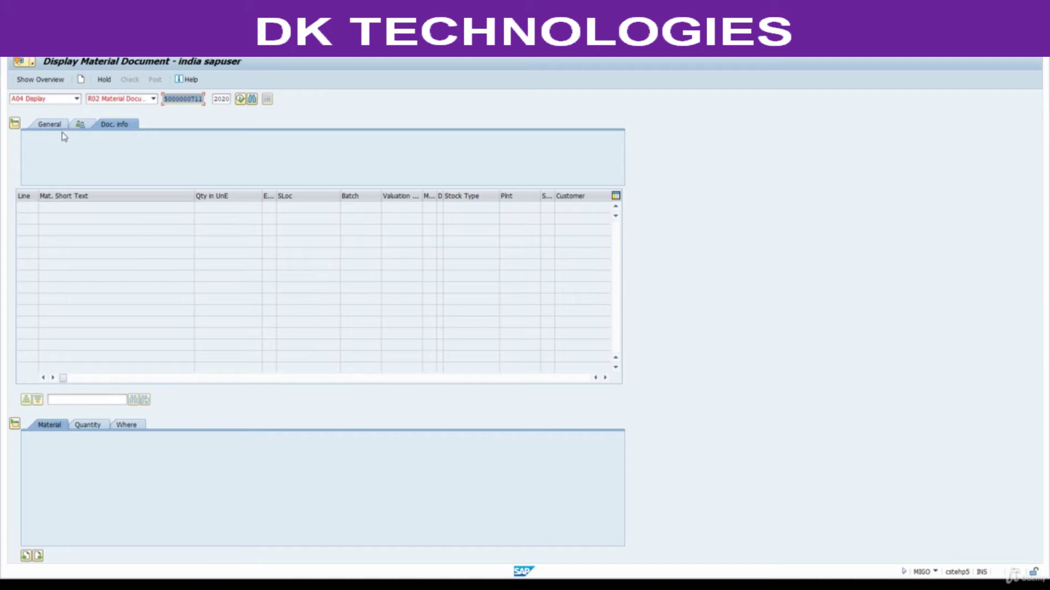
# Step: Set MIGO to A01 Goods Receipt against R01 Purchase Order and load the new order by its copied number
pyautogui.click(77, 98)
pyautogui.click(62, 115)
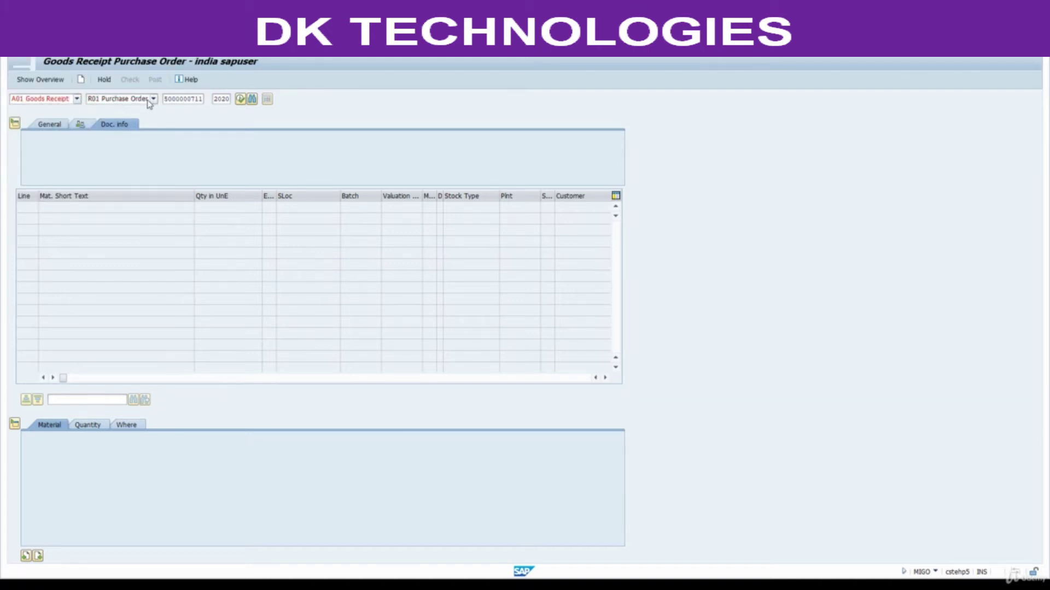
pyautogui.hotkey('ctrl', 'v')
pyautogui.press('Return')
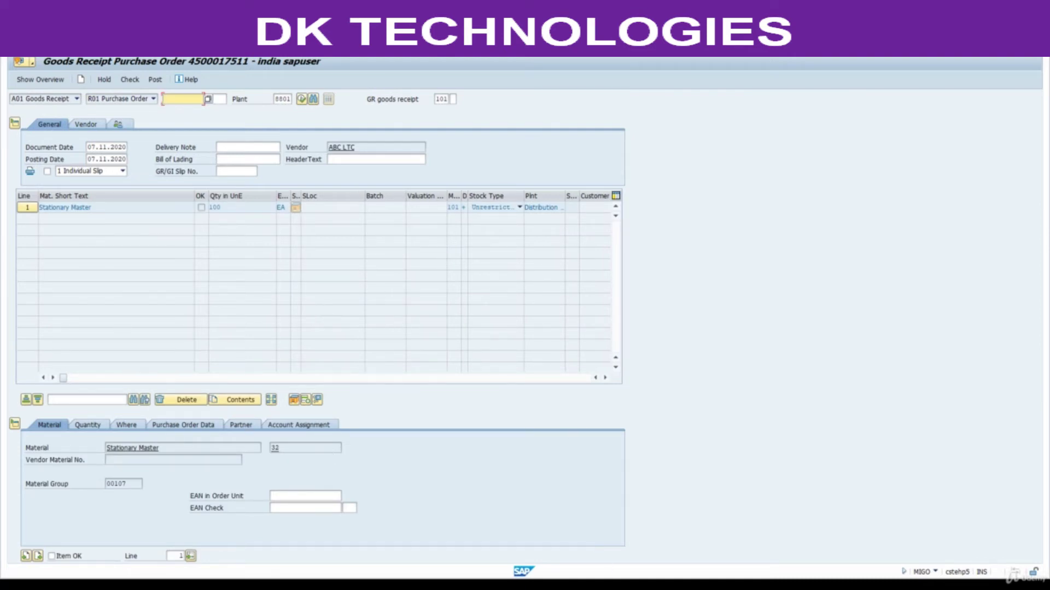
# Step: Review the stationery cost split across Head Office, Marketing and Logistics in the Excel sheet, and return to the goods receipt
pyautogui.hotkey('alt', 'Tab')
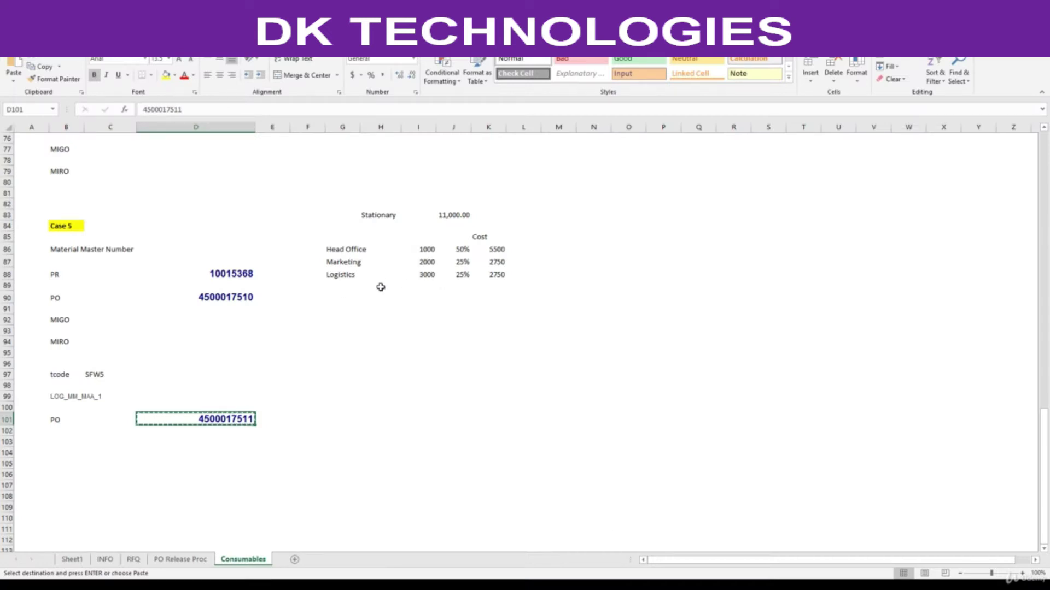
pyautogui.click(371, 215)
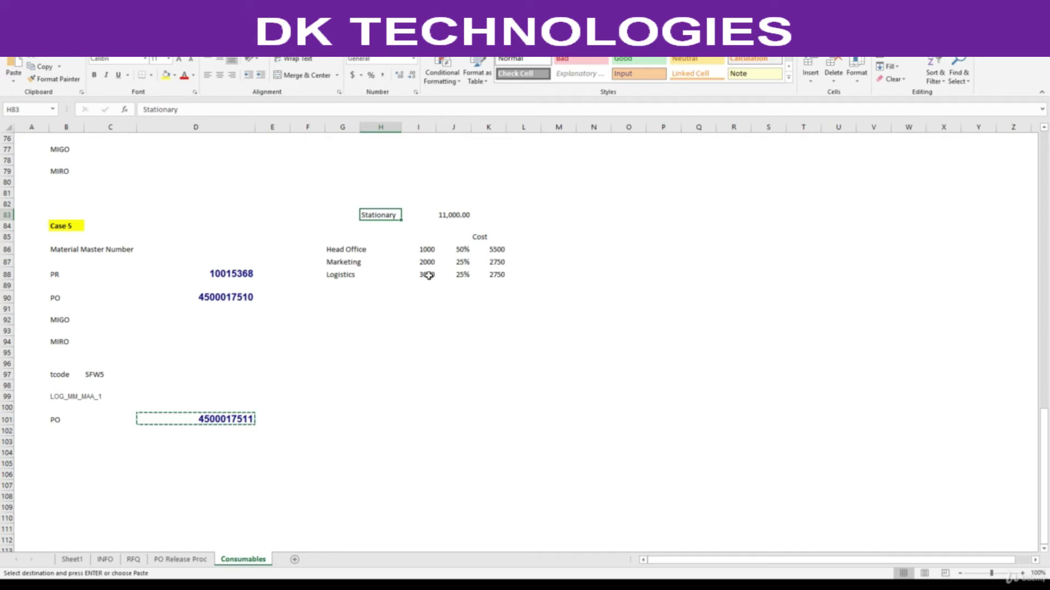
pyautogui.hotkey('alt', 'Tab')
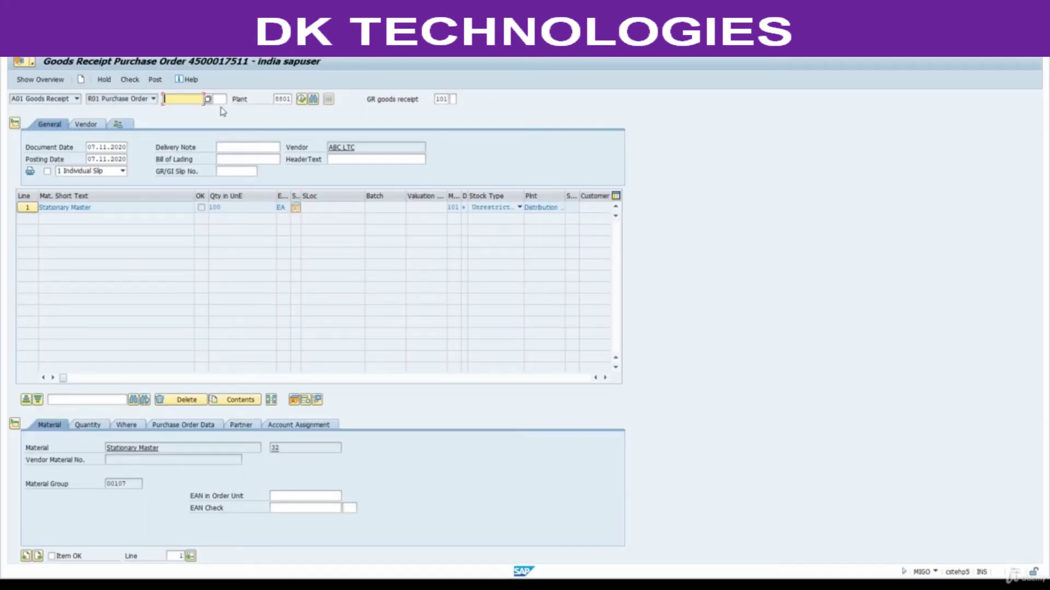
# Step: Mark the Stationary Master item as OK, check the goods receipt and post it
pyautogui.click(52, 557)
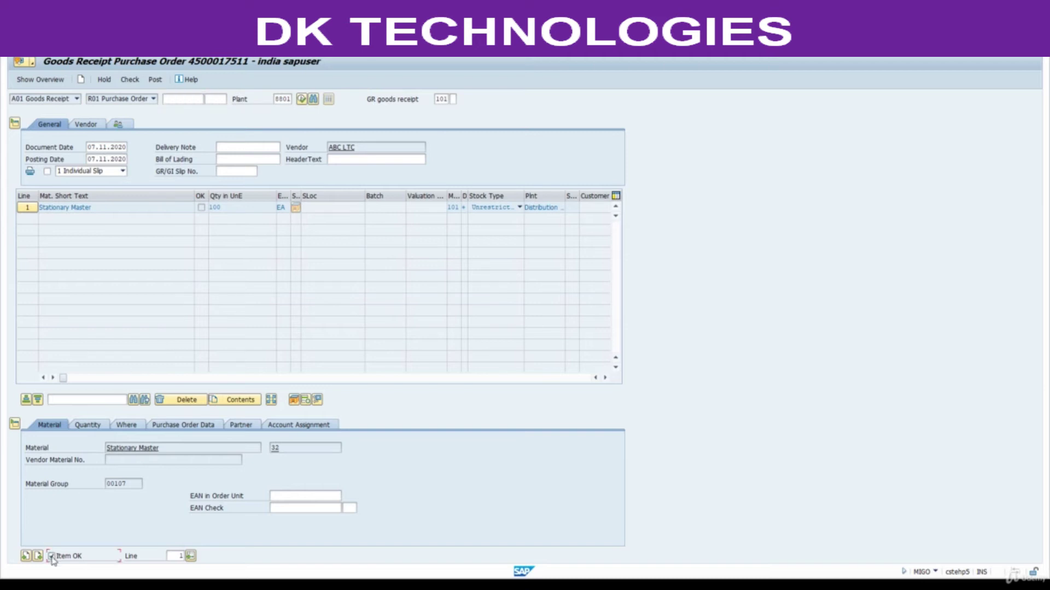
pyautogui.click(131, 80)
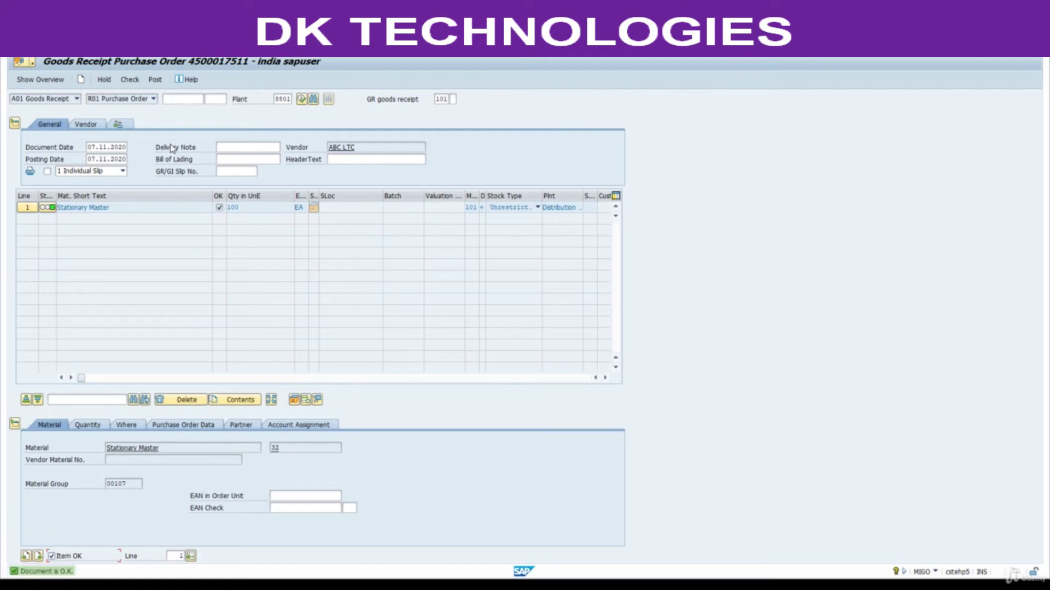
pyautogui.click(155, 80)
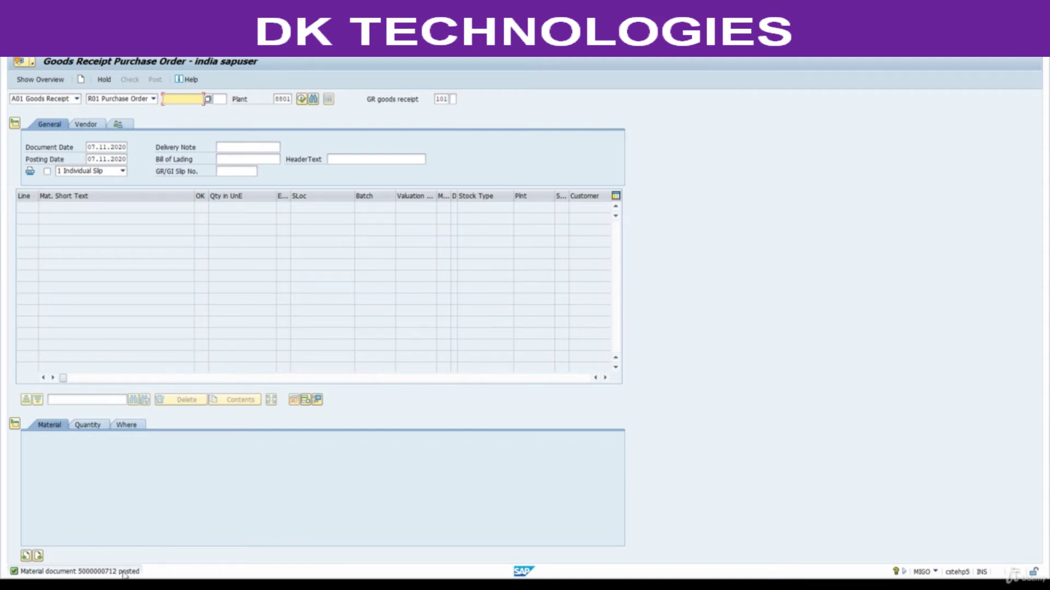
# Step: Display the posted material document with A04 Display and request its FI documents from the document info
pyautogui.click(77, 98)
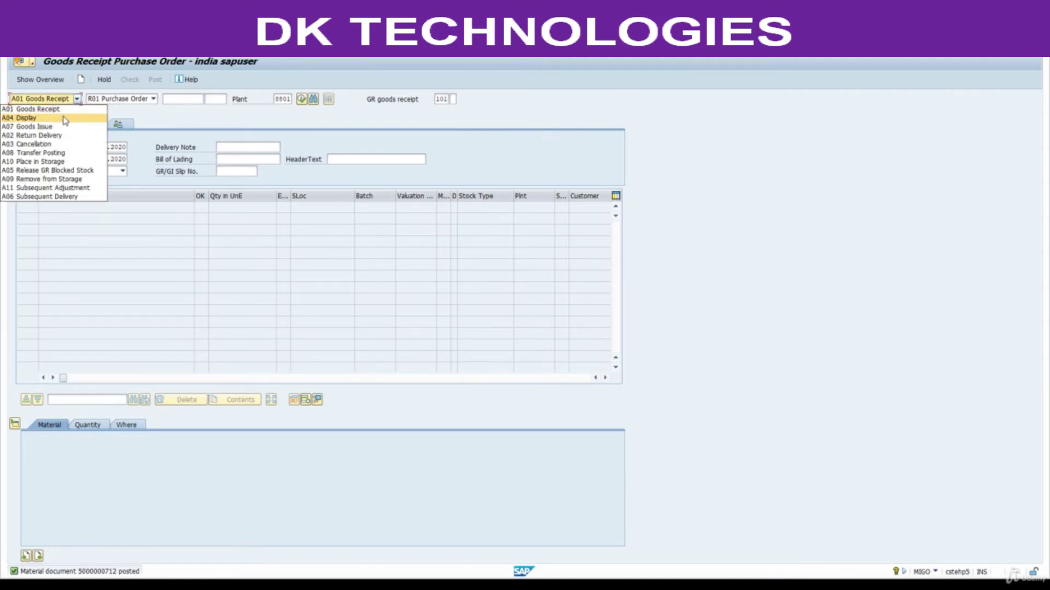
pyautogui.click(65, 121)
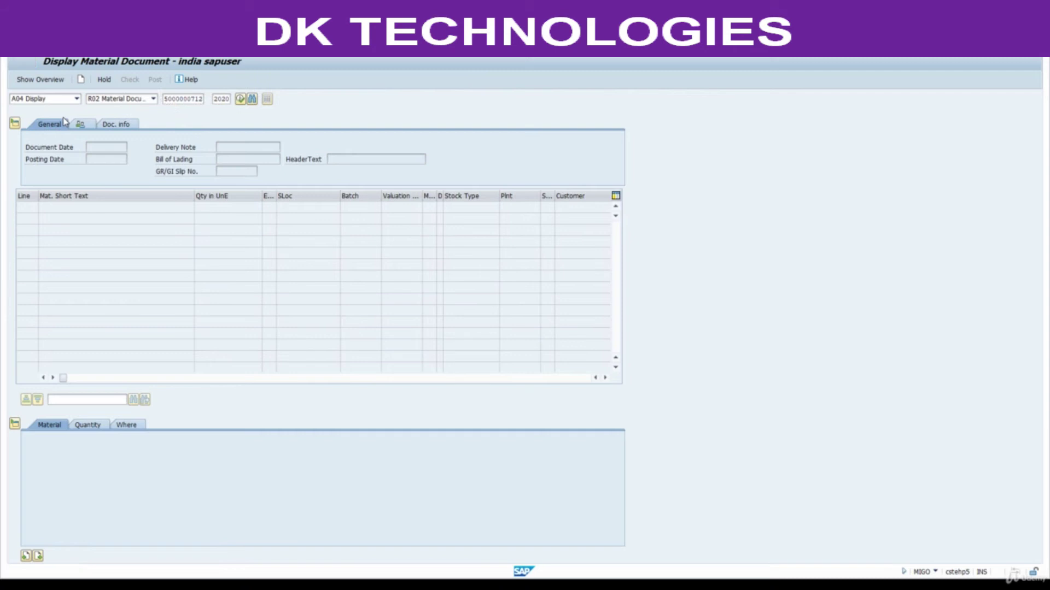
pyautogui.press('Return')
pyautogui.click(144, 125)
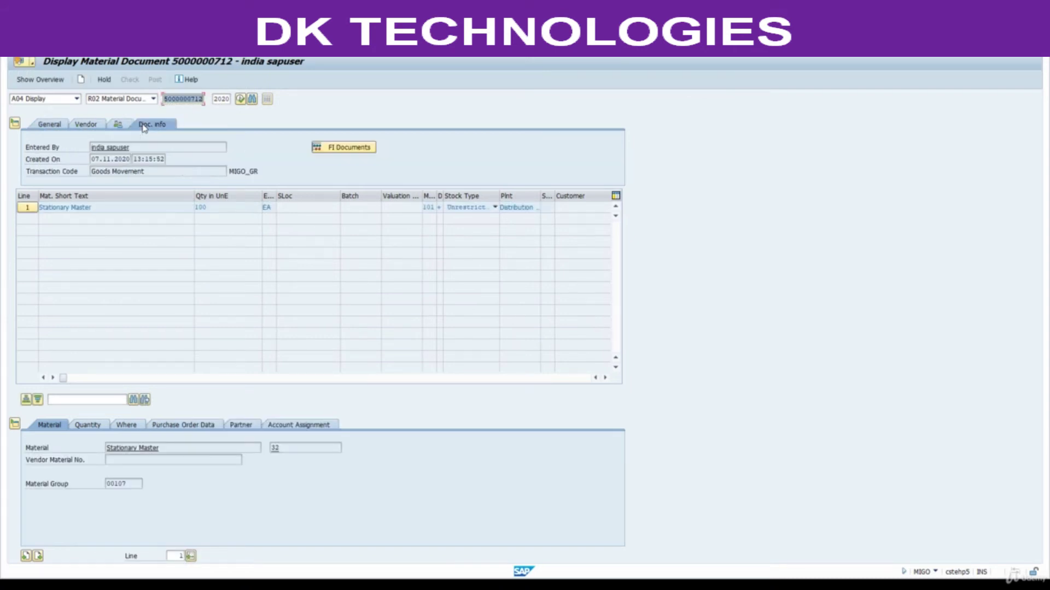
pyautogui.click(330, 147)
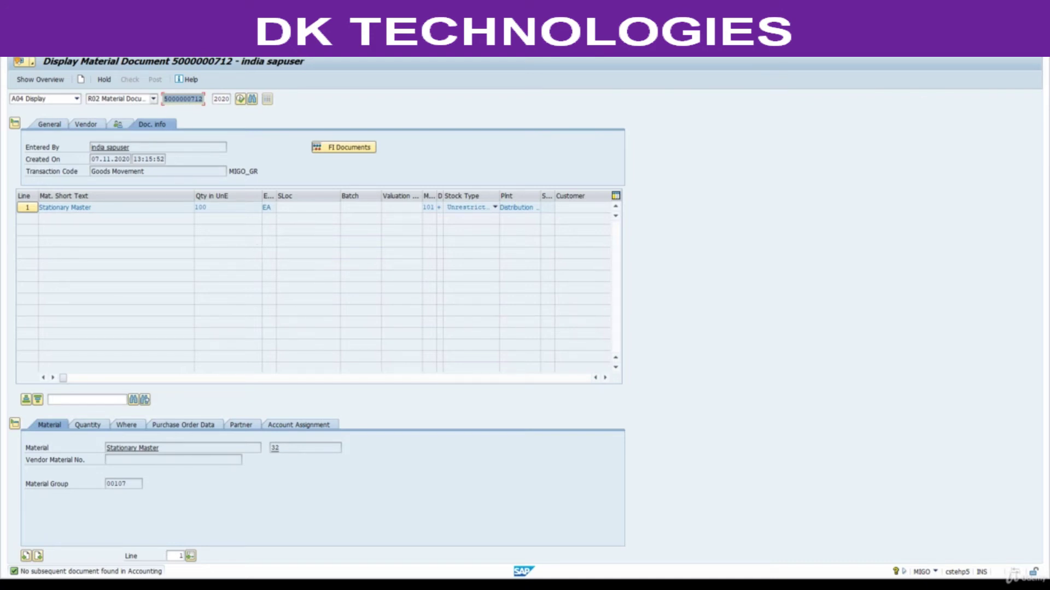
# Step: Start an incoming invoice in MIRO with invoice date 07.11.2020 and load the purchase order by its copied number
pyautogui.click(180, 99)
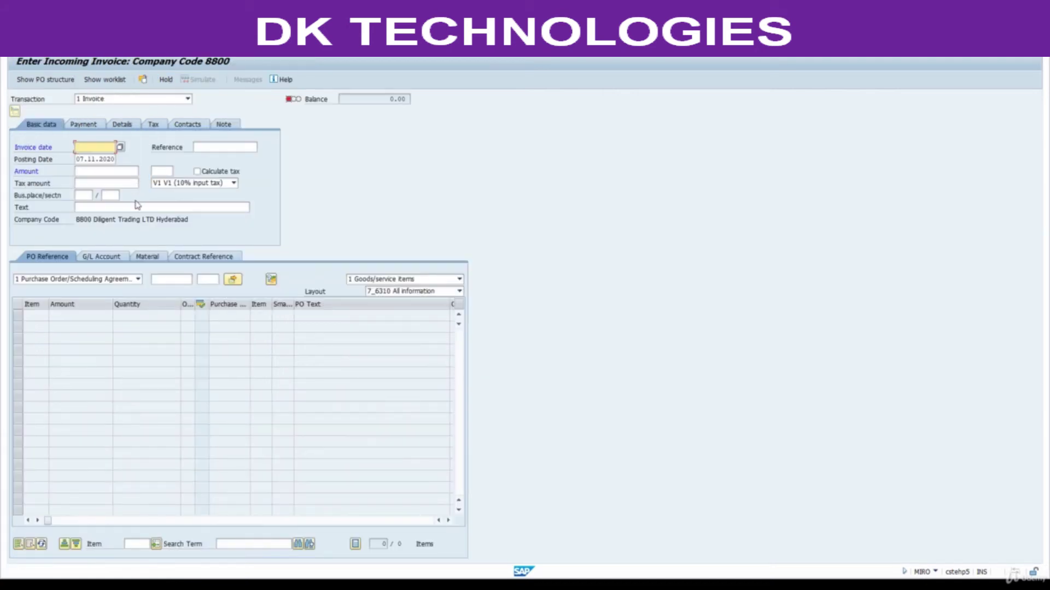
pyautogui.click(86, 151)
pyautogui.click(88, 157)
pyautogui.press('Return')
pyautogui.click(162, 279)
pyautogui.hotkey('ctrl', 'v')
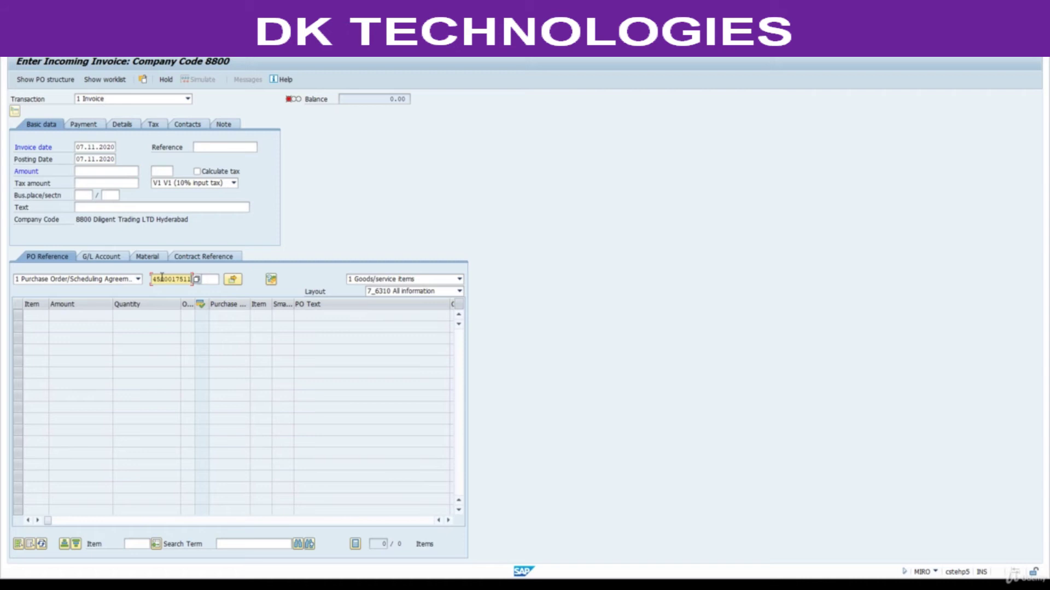
pyautogui.press('Return')
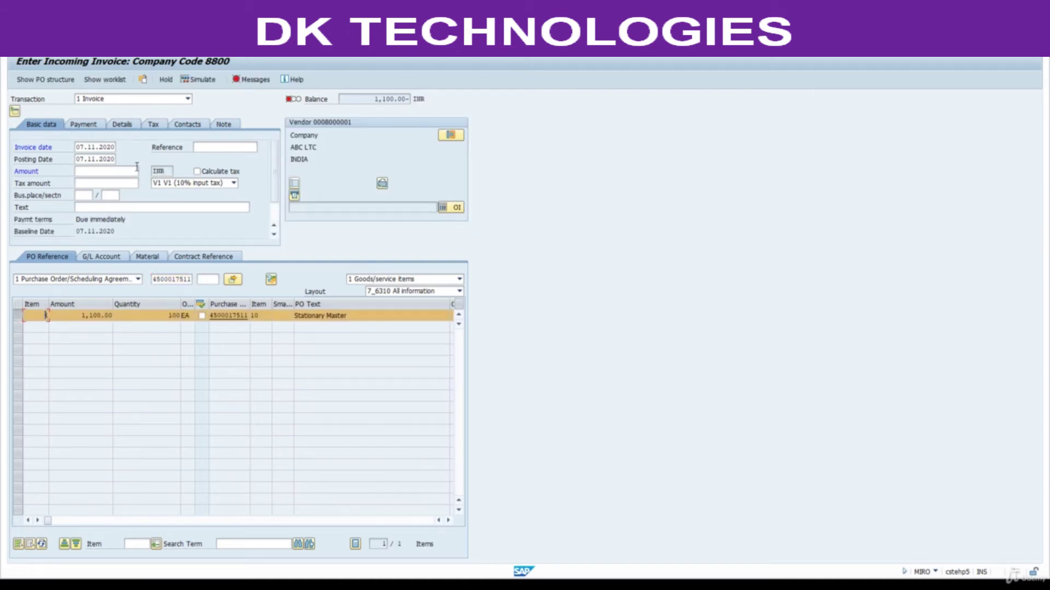
# Step: Set the invoice amount to 1100 and simulate the document, accepting the tax data warnings
pyautogui.click(114, 172)
pyautogui.write('1100')
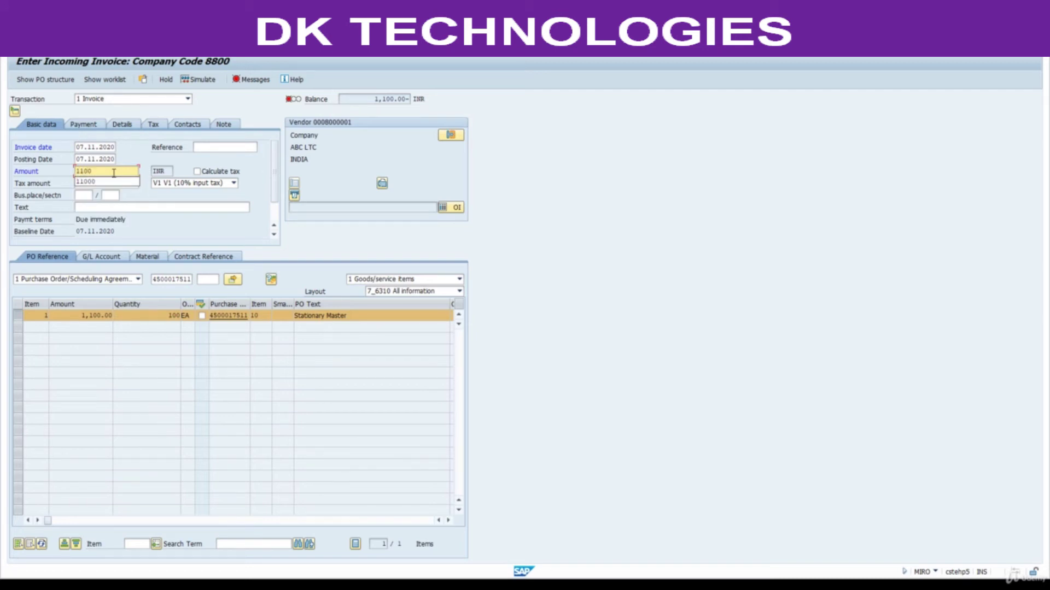
pyautogui.press('Return')
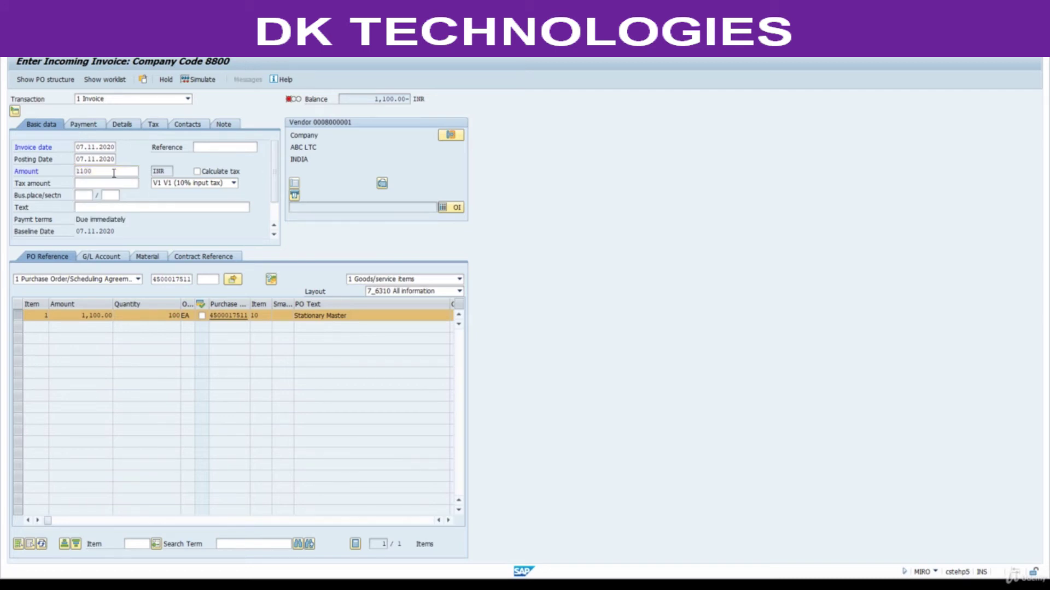
pyautogui.click(190, 80)
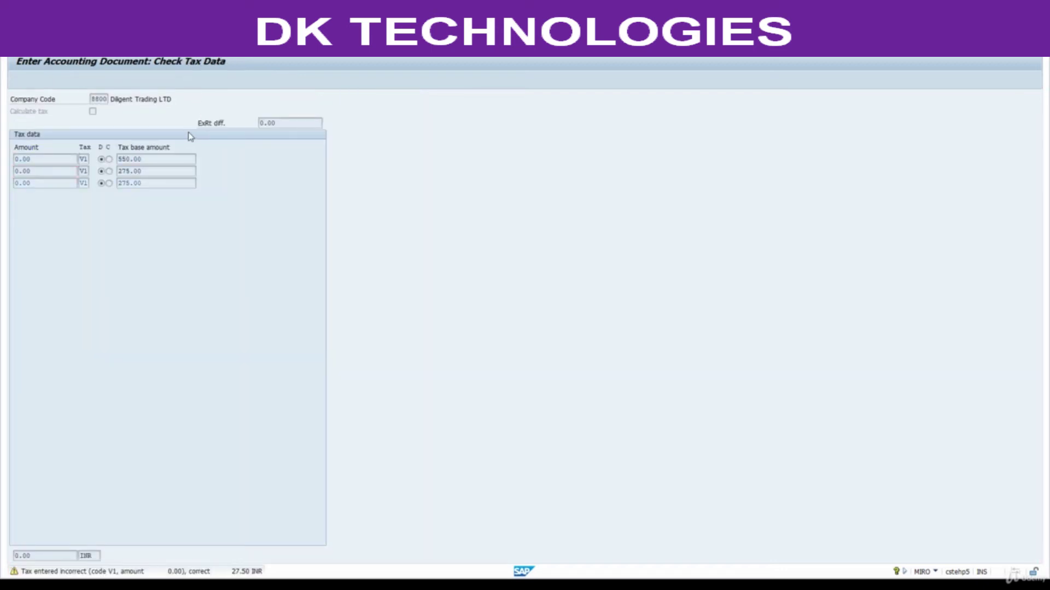
pyautogui.press('Return')
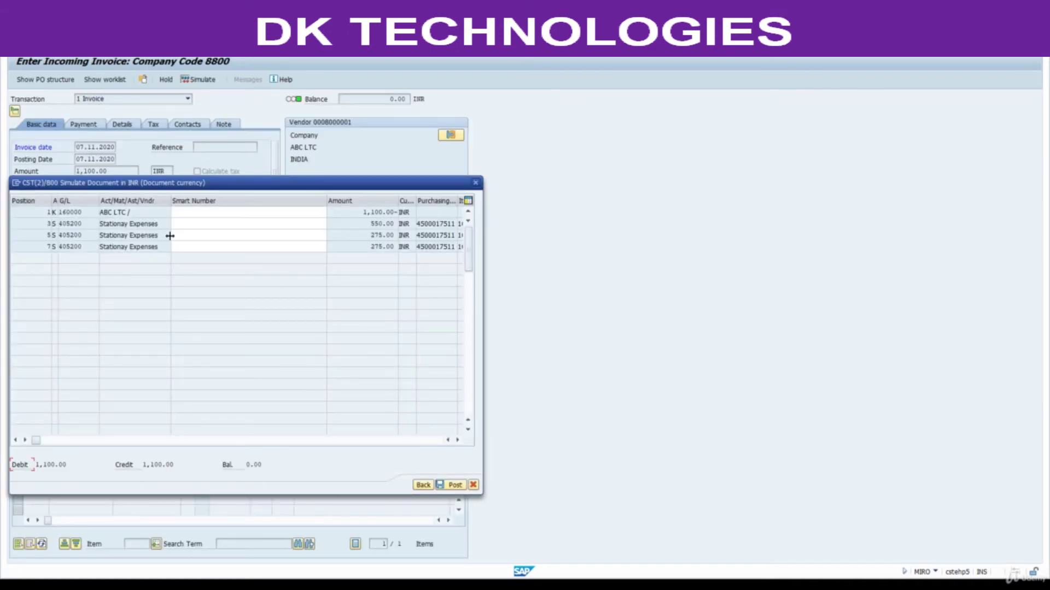
# Step: Examine the vendor line, the stationery expense amounts and their cost centers in the simulated invoice document
pyautogui.doubleClick(105, 212)
pyautogui.moveTo(148, 211); pyautogui.dragTo(154, 210)
pyautogui.click(398, 226)
pyautogui.click(377, 235)
pyautogui.click(377, 247)
pyautogui.click(458, 440)
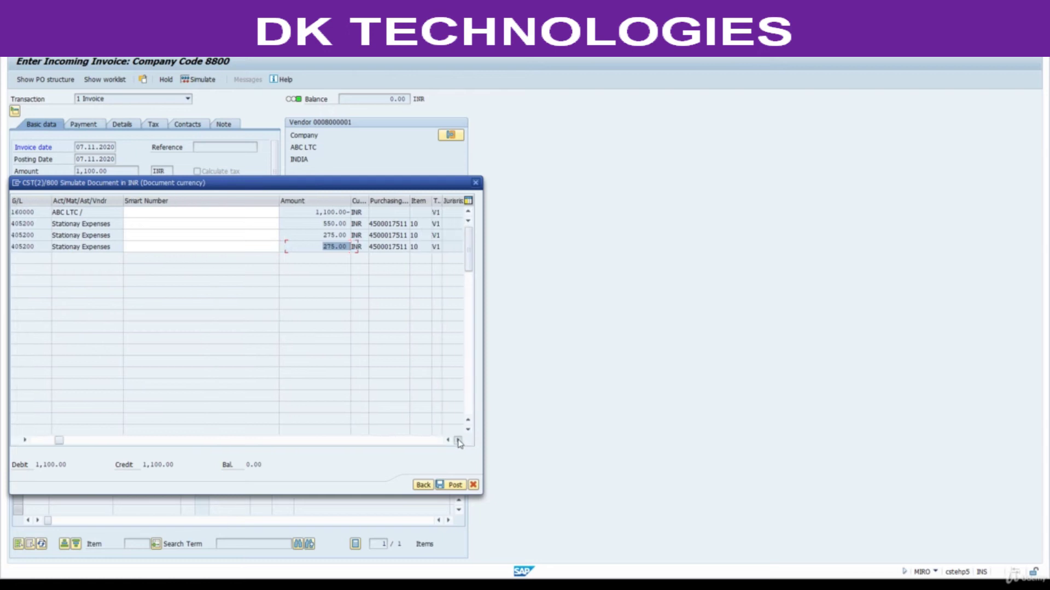
pyautogui.click(457, 440)
pyautogui.click(457, 440)
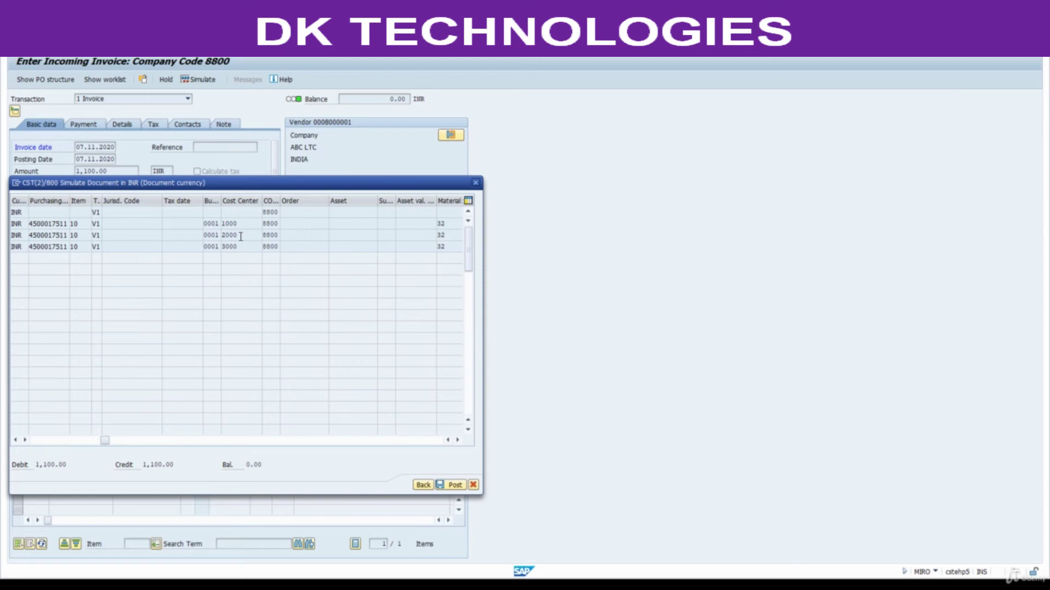
# Step: Post the simulated invoice, accepting the tax data warnings
pyautogui.click(454, 485)
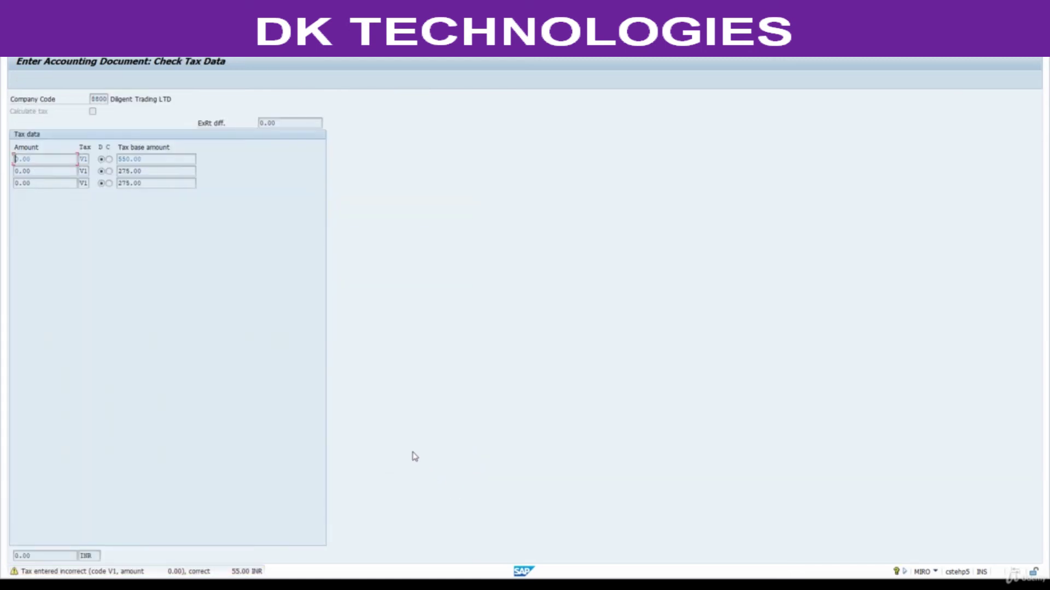
pyautogui.press('Return')
pyautogui.press('Return')
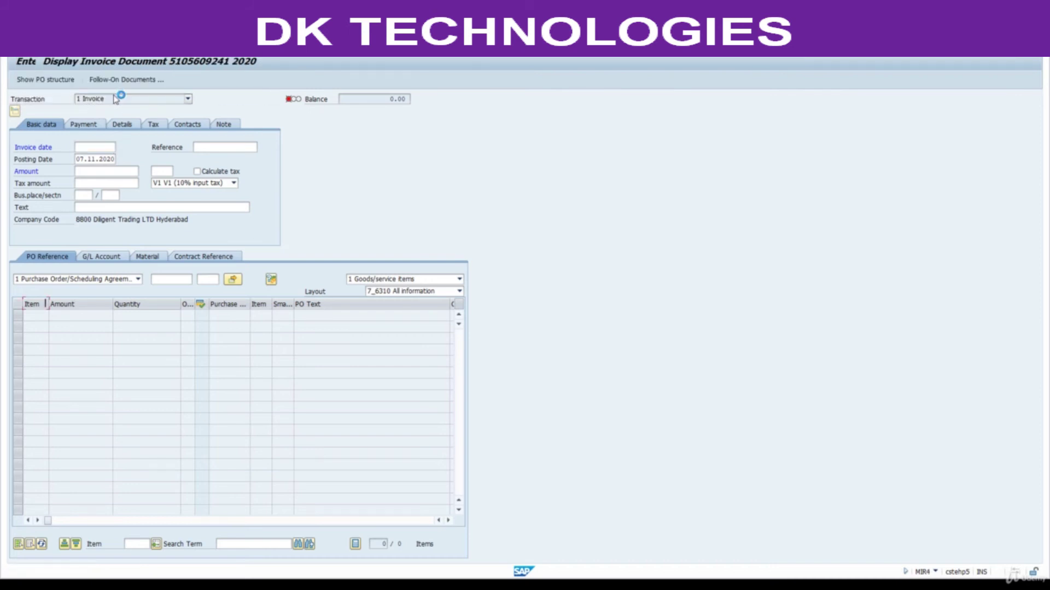
# Step: Open the accounting document from the posted invoice's follow-on documents
pyautogui.click(143, 81)
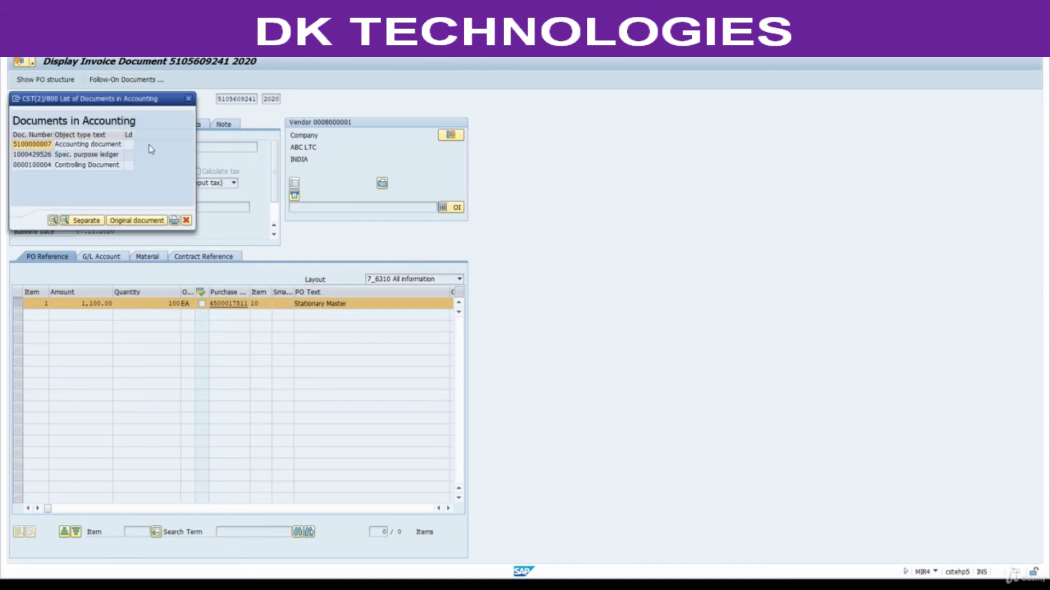
pyautogui.click(112, 144)
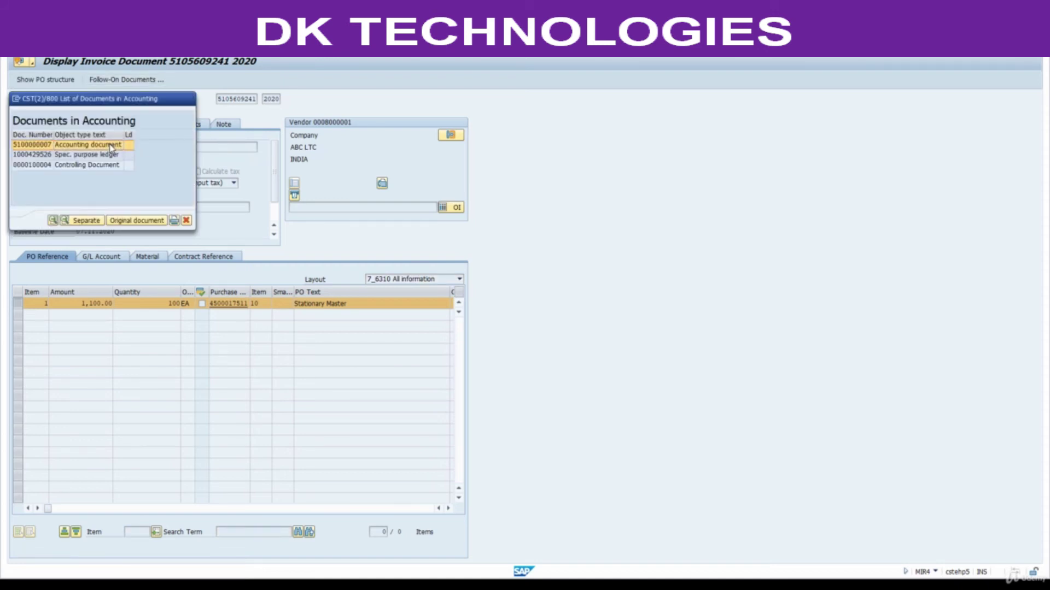
pyautogui.doubleClick(111, 145)
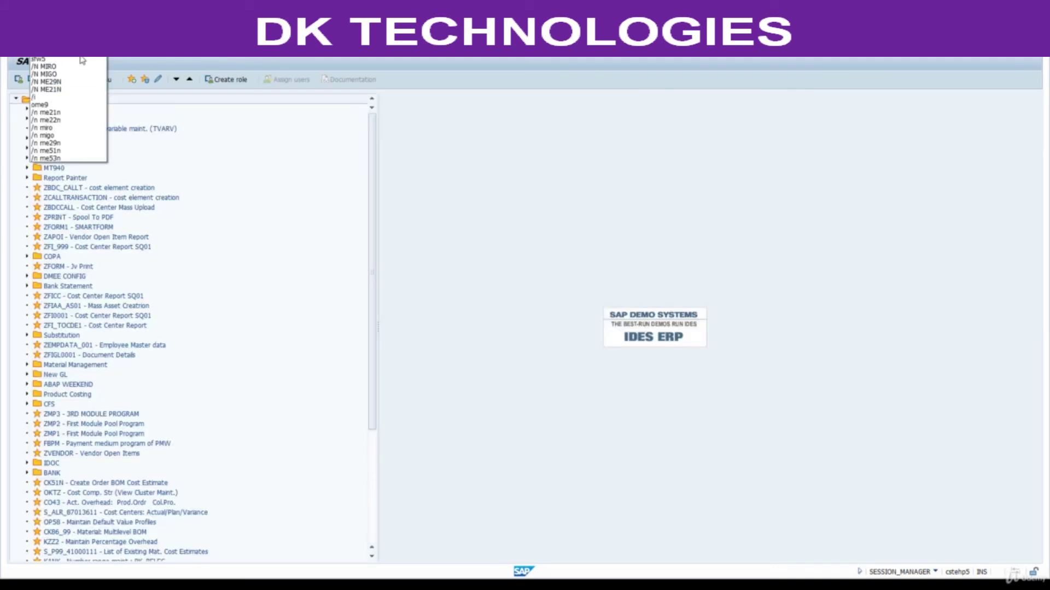
# Step: Open Switch Framework Customizing with transaction SFW5 and expand ENTERPRISE_BUSINESS_FUNCTIONS
pyautogui.click(82, 61)
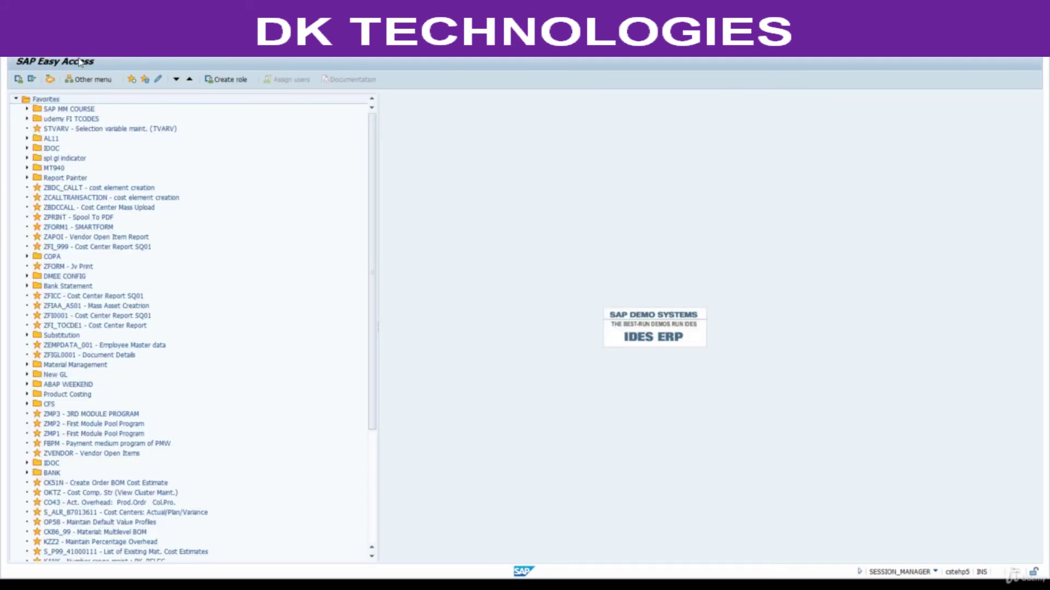
pyautogui.press('Return')
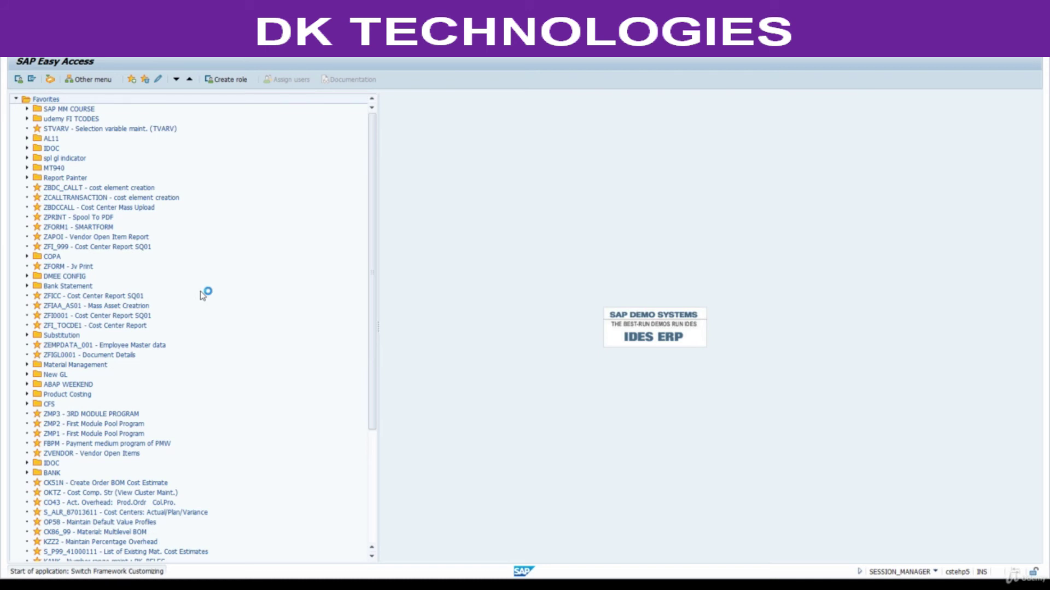
pyautogui.click(235, 229)
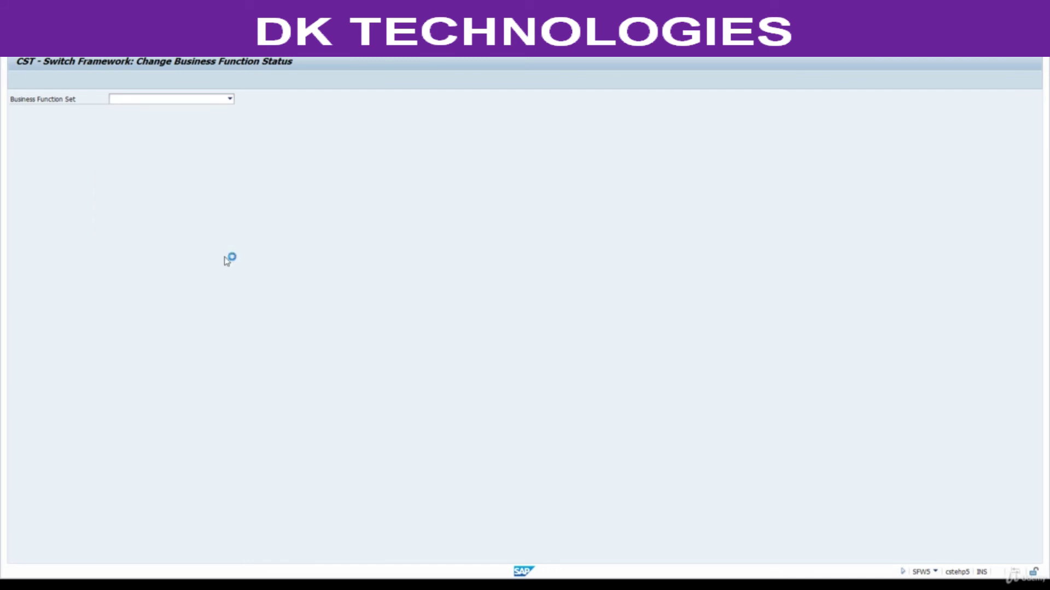
pyautogui.click(27, 141)
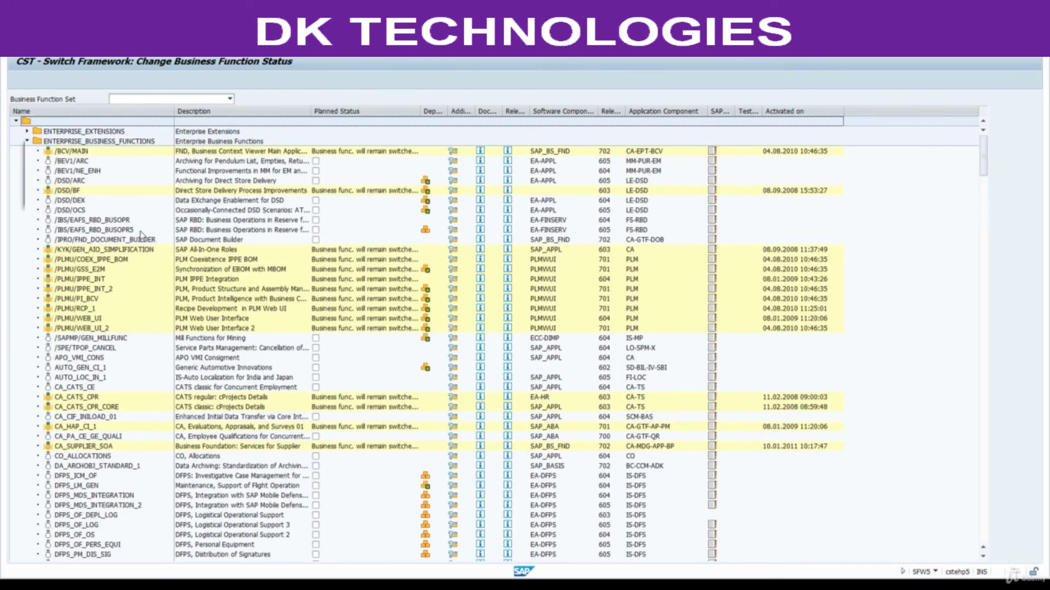
# Step: Find business function LOG_MM_MAA_1 (MM Multiple Account Assignment), select its planned status and activate the changes
pyautogui.hotkey('ctrl', 'f')
pyautogui.write('LOG_MM_MAA_1')
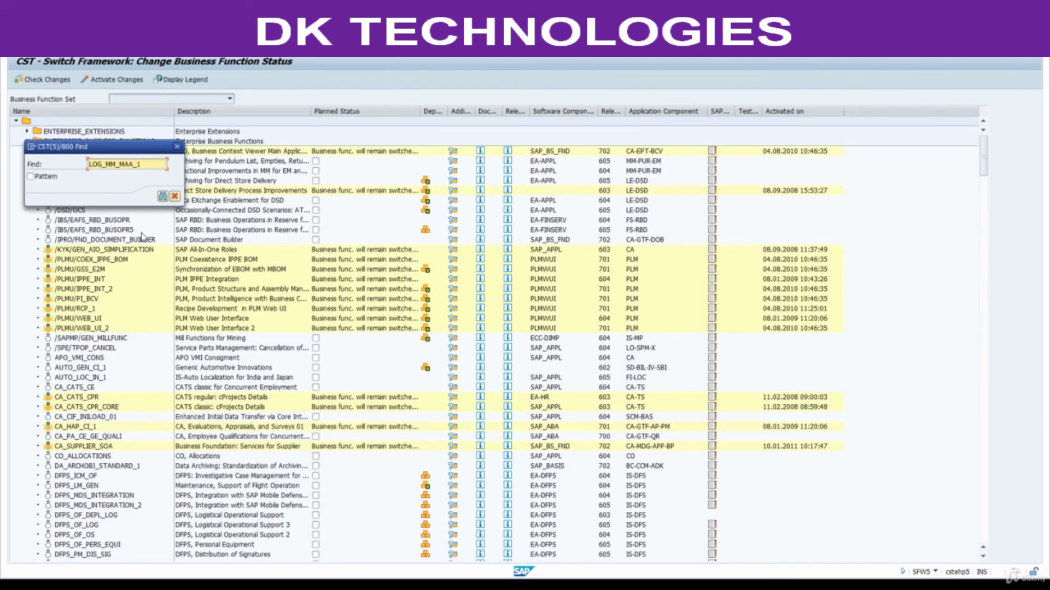
pyautogui.press('Return')
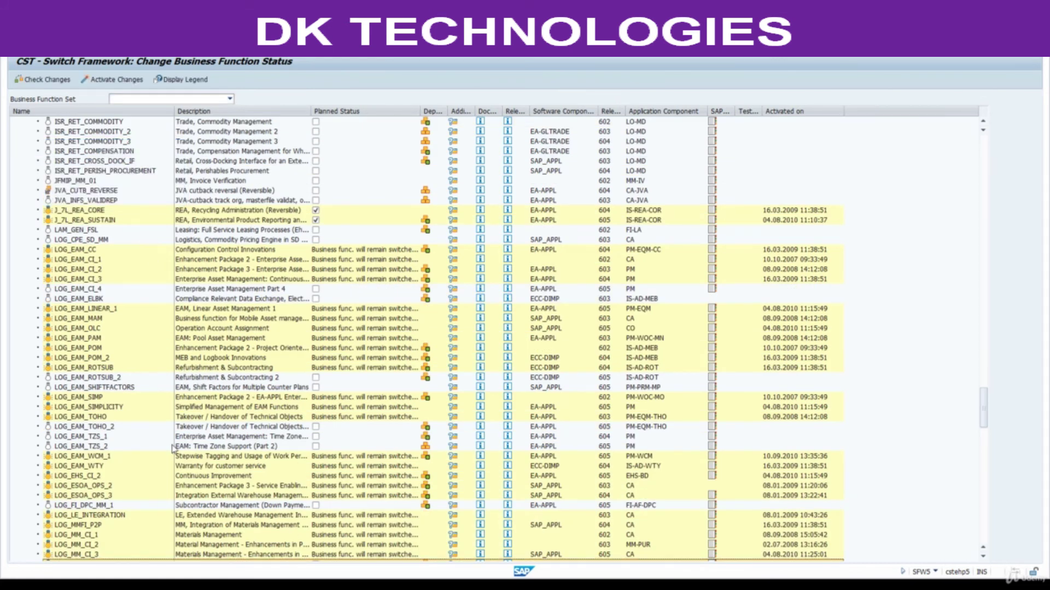
pyautogui.scroll(-2, 173, 449)
pyautogui.click(316, 515)
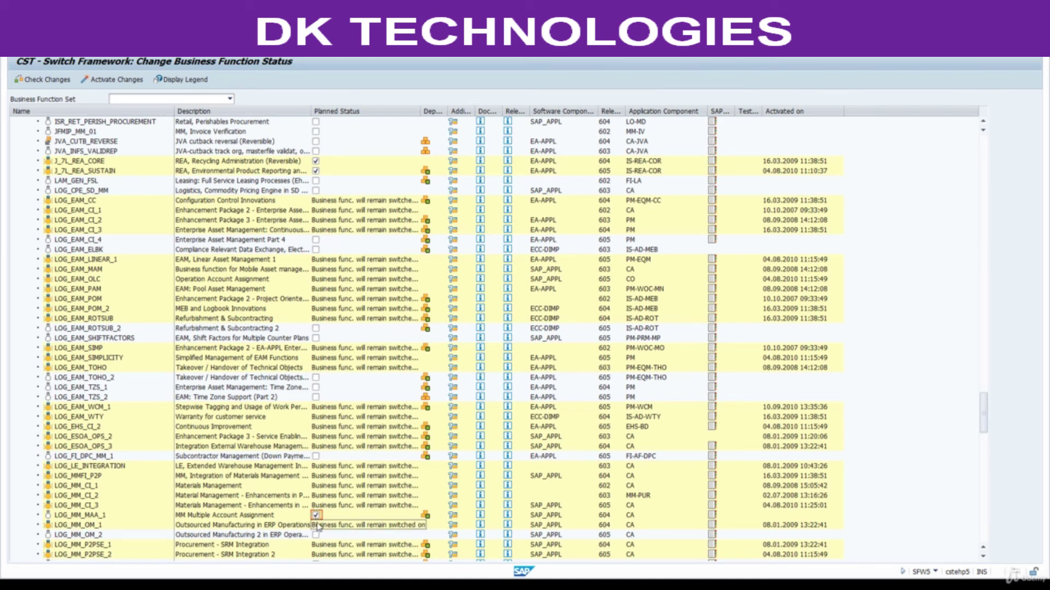
pyautogui.click(114, 82)
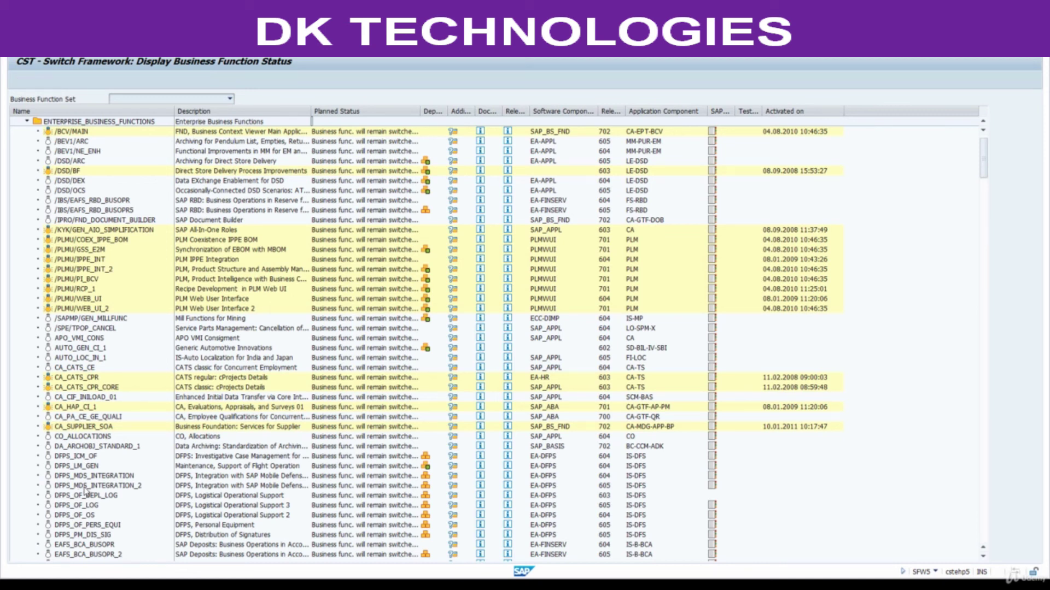
# Step: Search the displayed business function list for LOG_MM_MAA_1 to check its planned status
pyautogui.hotkey('ctrl', 'f')
pyautogui.write('LOG_MM_MAA_1')
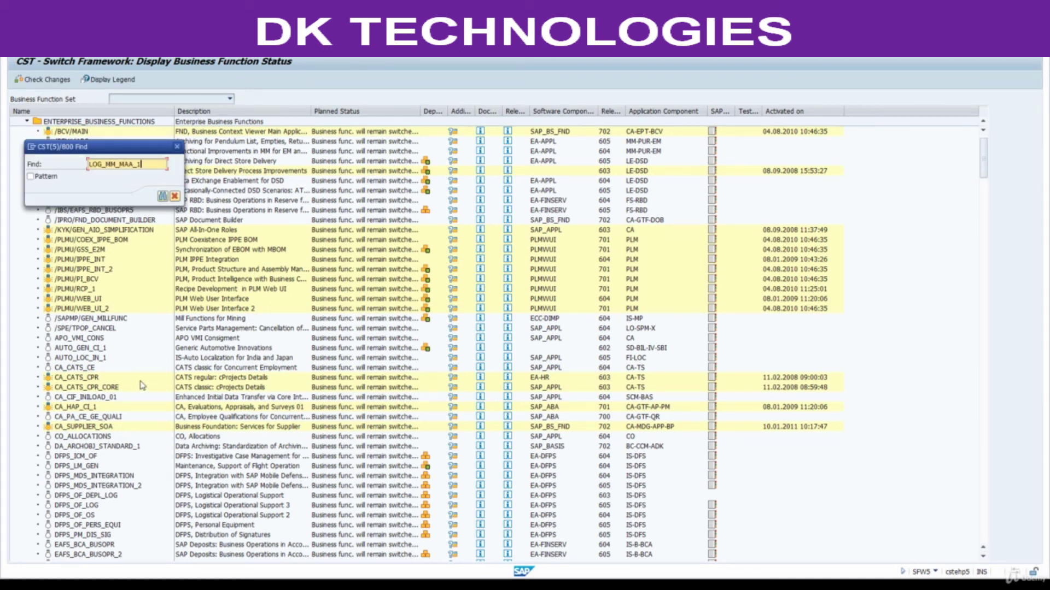
pyautogui.press('Return')
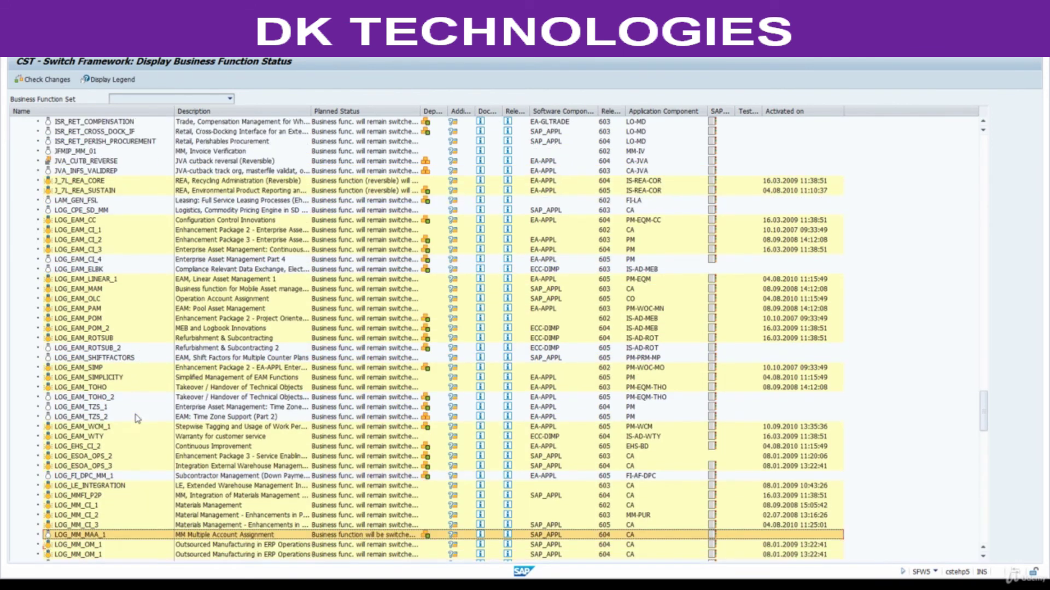
pyautogui.scroll(-3, 137, 419)
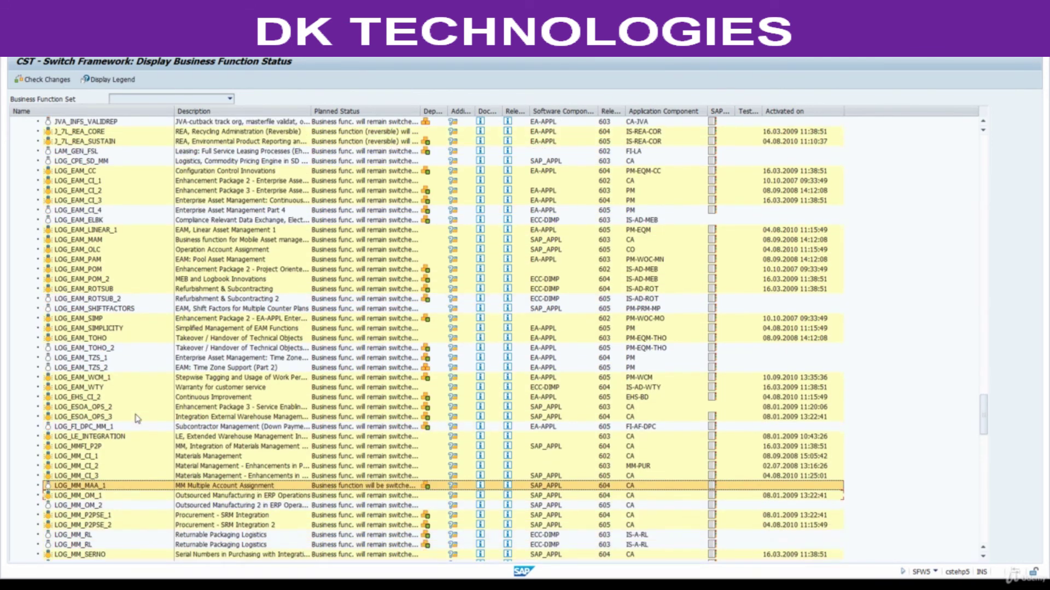
# Step: Switch to the PDF course notes and review the Distribute in Sequence, Distribute in Proportionally and Account Assignment Category U procedures, including Goods Receipt and Invoice Verification
pyautogui.click(71, 447)
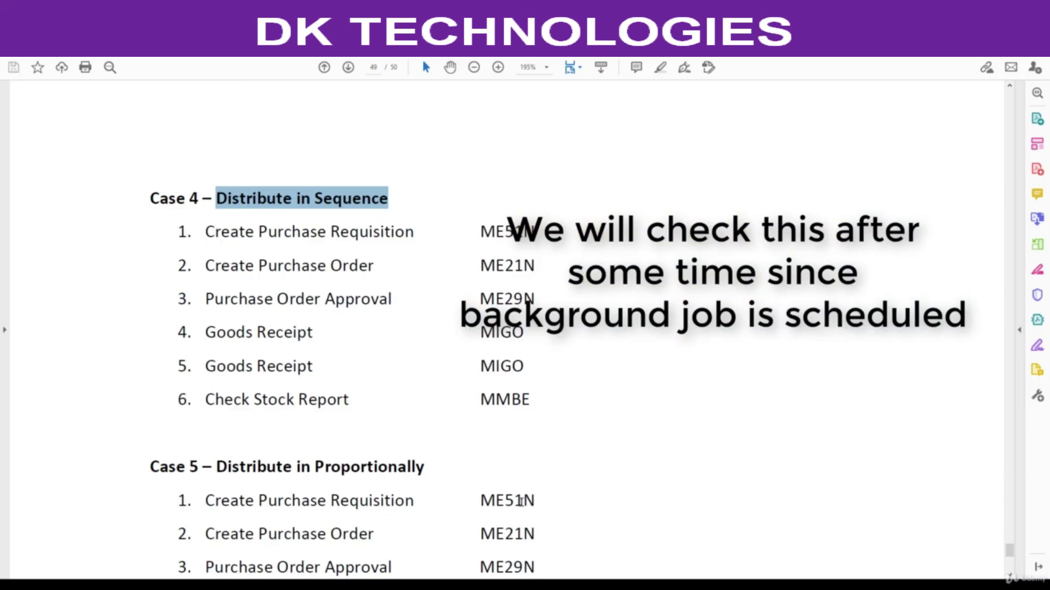
pyautogui.scroll(-2, 407, 447)
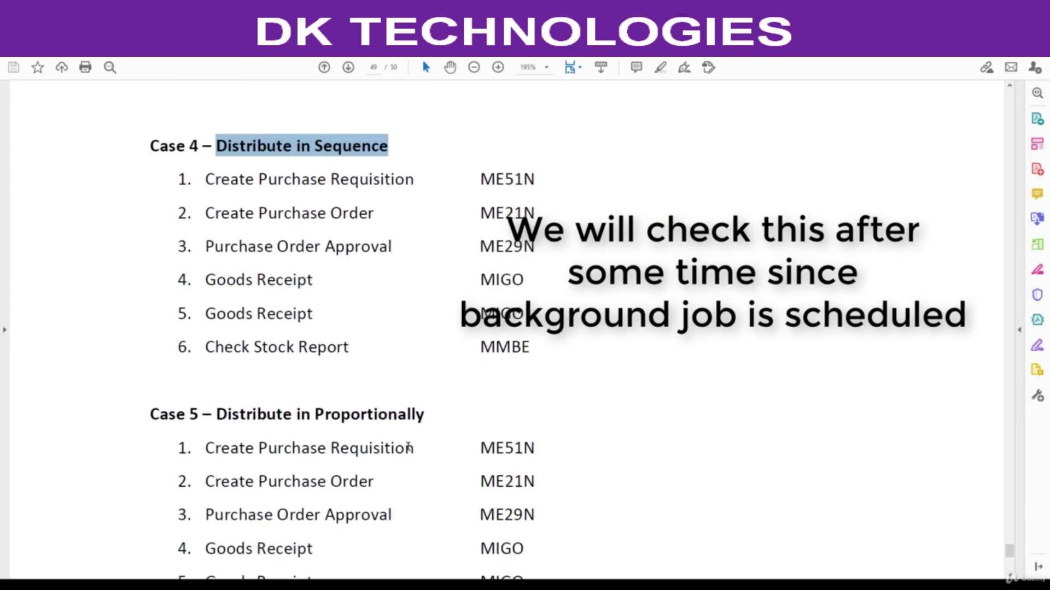
pyautogui.moveTo(212, 279); pyautogui.dragTo(313, 277)
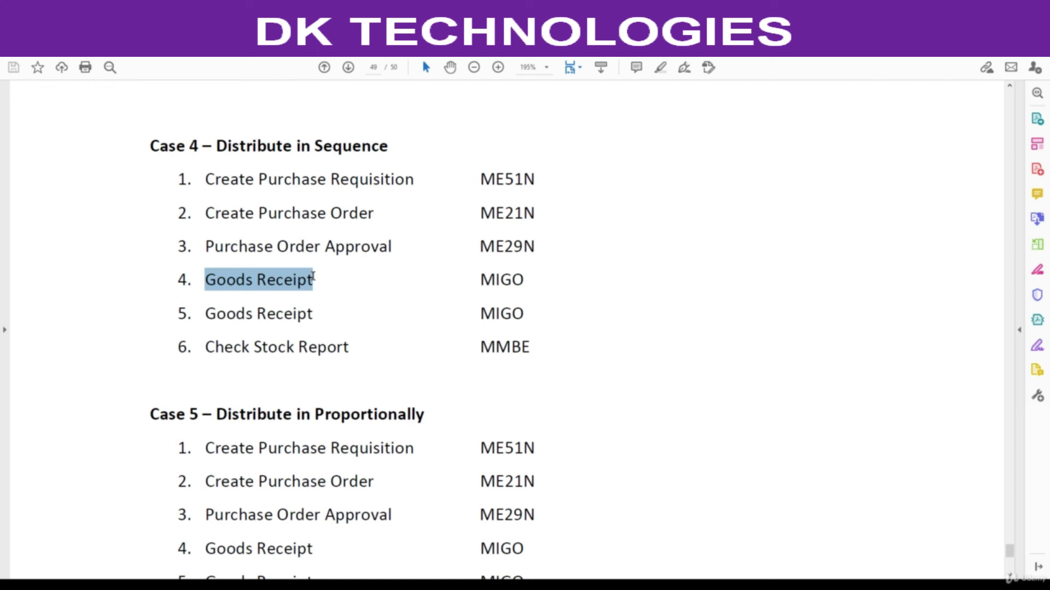
pyautogui.moveTo(313, 278); pyautogui.dragTo(314, 277)
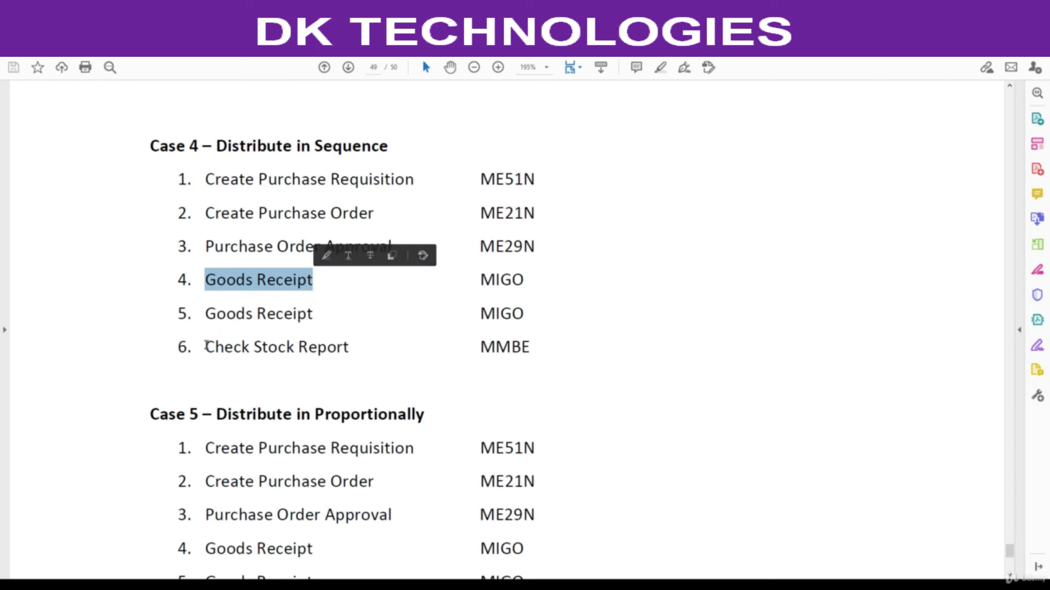
pyautogui.scroll(-1, 272, 298)
pyautogui.scroll(-2, 272, 298)
pyautogui.scroll(7, 270, 298)
pyautogui.scroll(7, 272, 299)
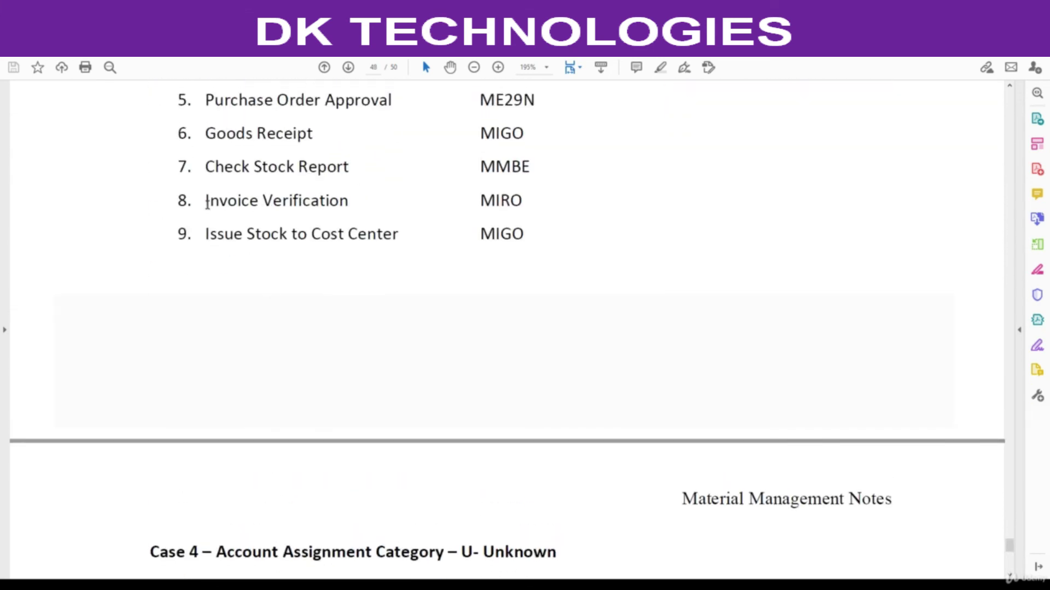
pyautogui.moveTo(207, 203); pyautogui.dragTo(363, 213)
pyautogui.scroll(-6, 383, 279)
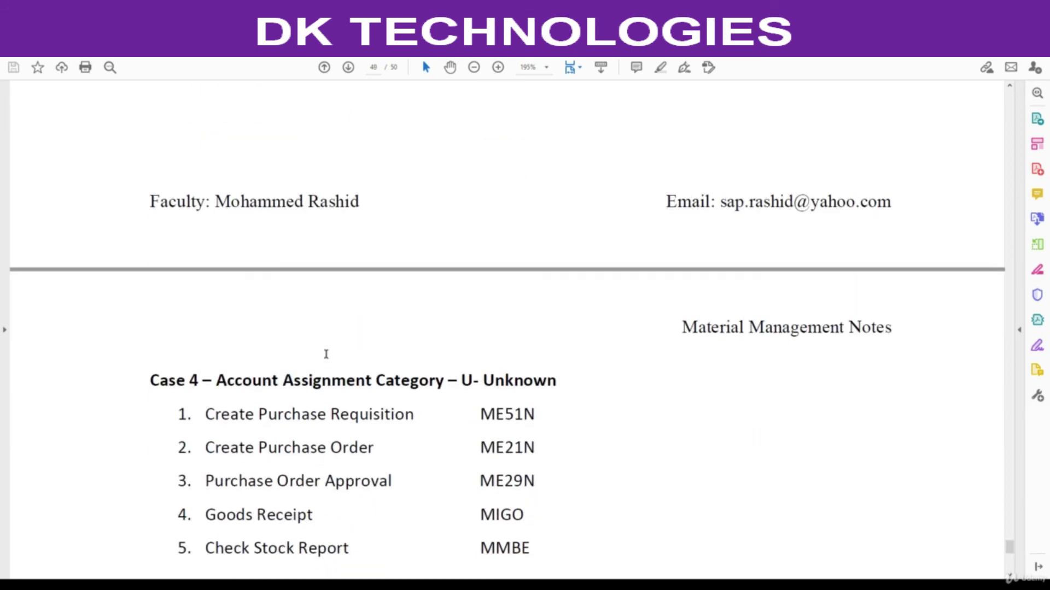
pyautogui.scroll(-2, 326, 355)
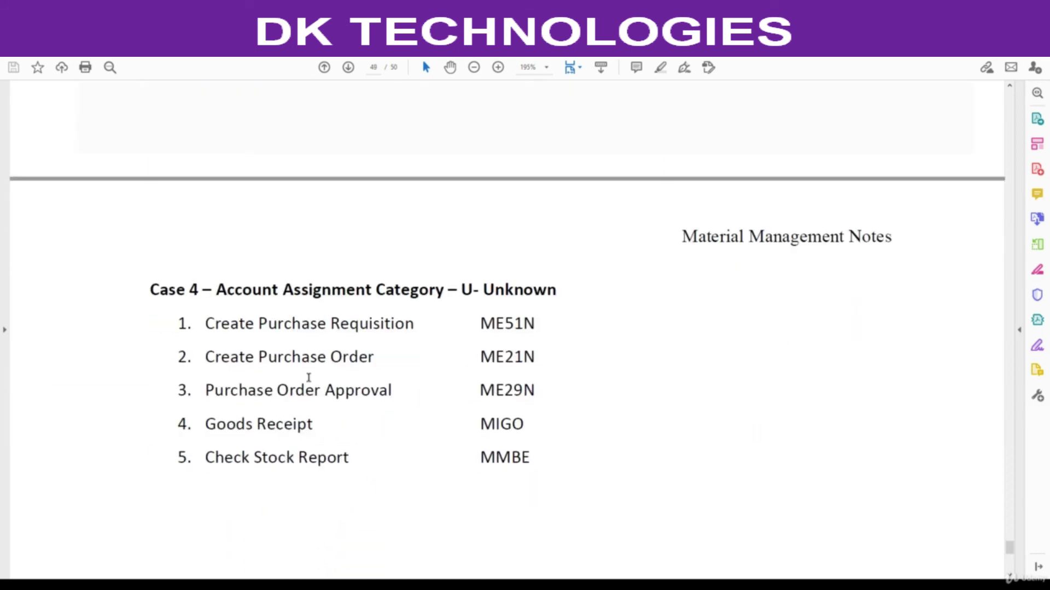
pyautogui.moveTo(207, 425); pyautogui.dragTo(291, 424)
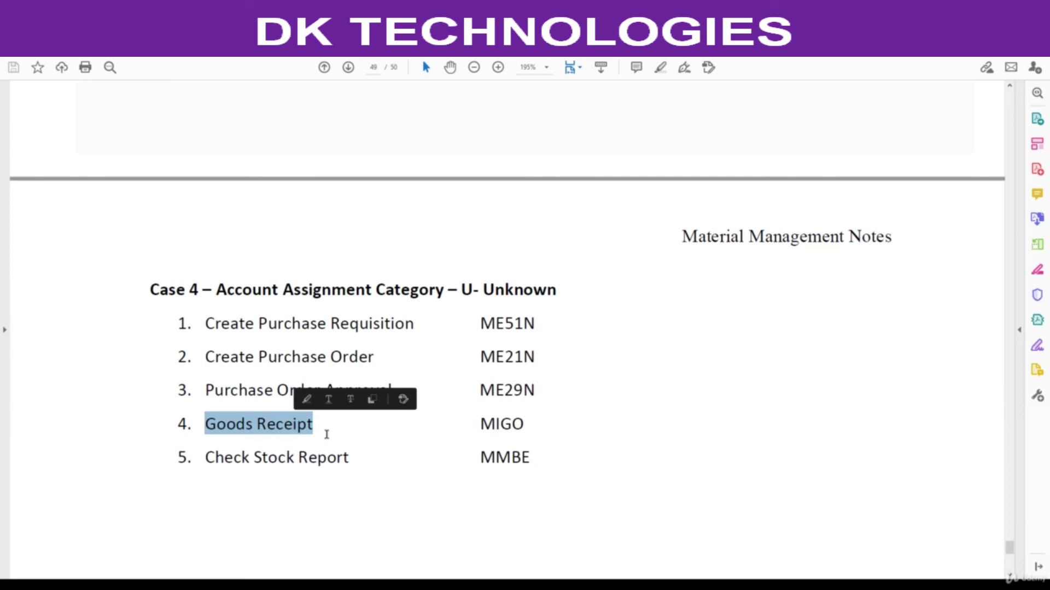
# Step: Switch to the Excel workbook to copy LOG_MM_MAA_1, return to SAP, and reopen transaction SFW5, continuing past the security information
pyautogui.hotkey('alt', 'Tab')
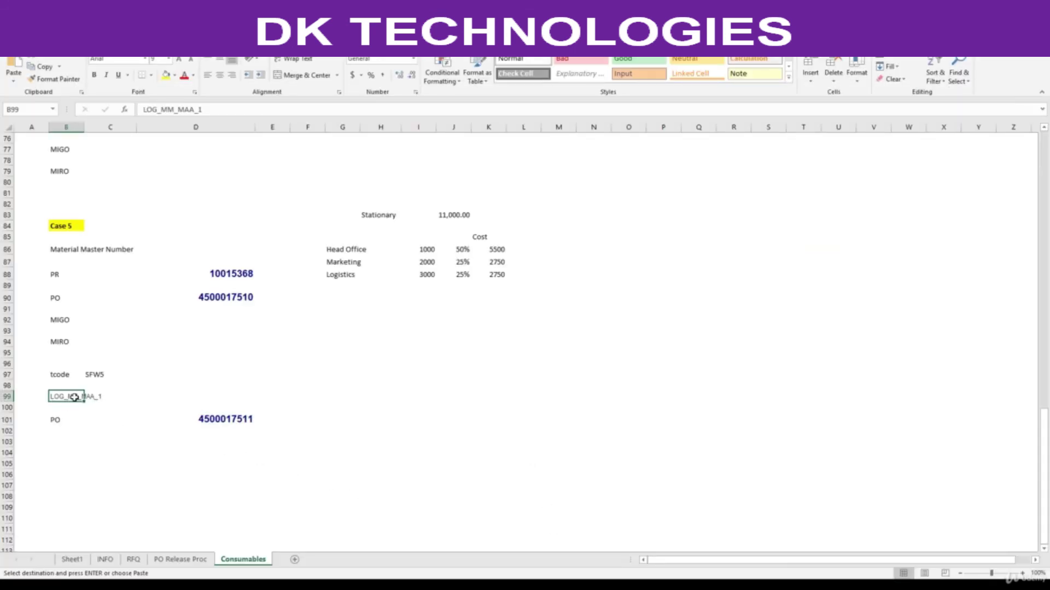
pyautogui.hotkey('alt', 'Tab')
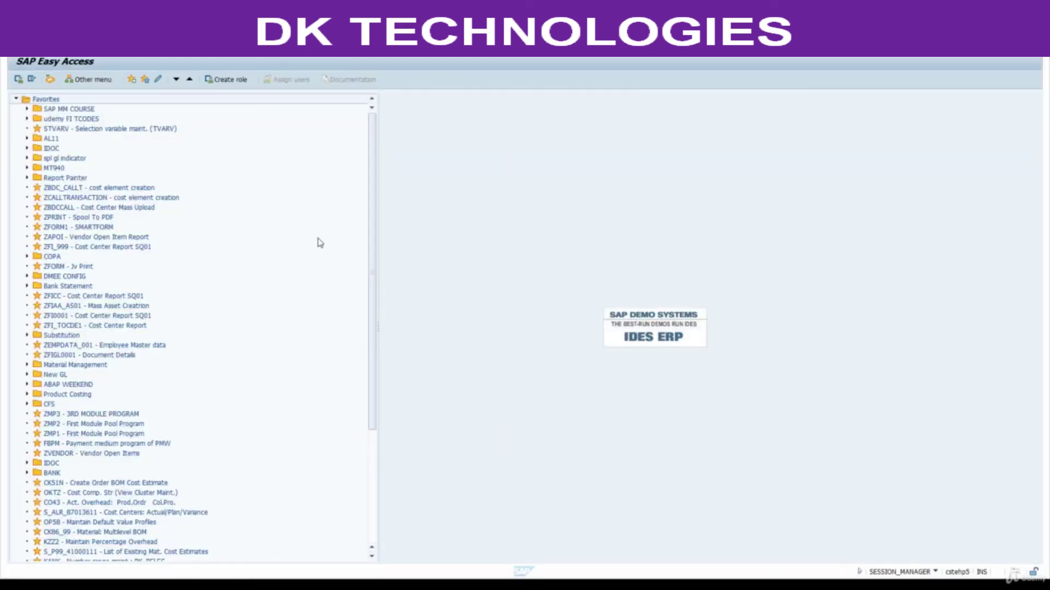
pyautogui.click(93, 80)
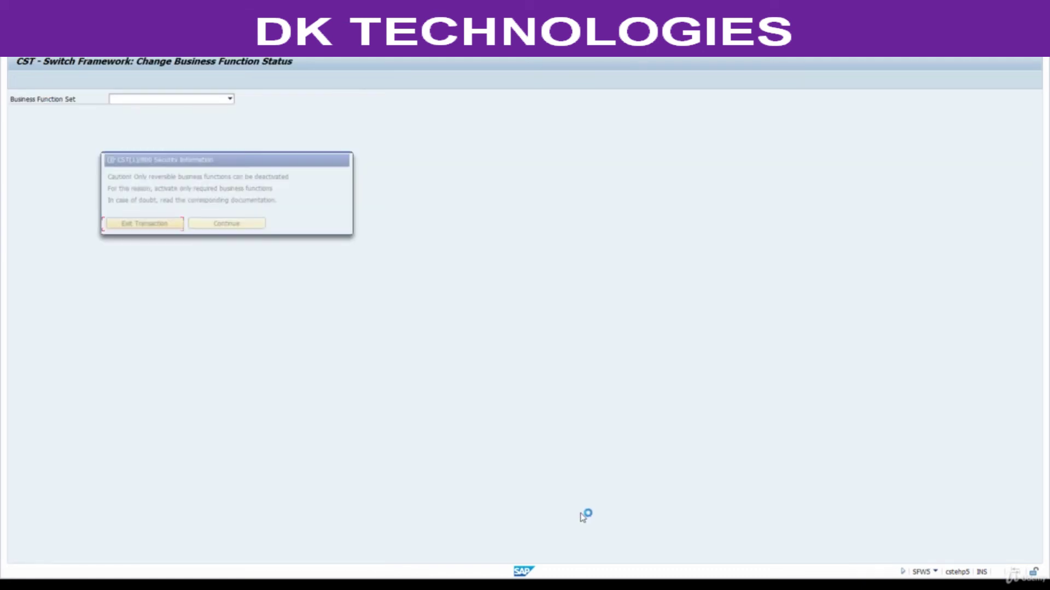
pyautogui.click(227, 225)
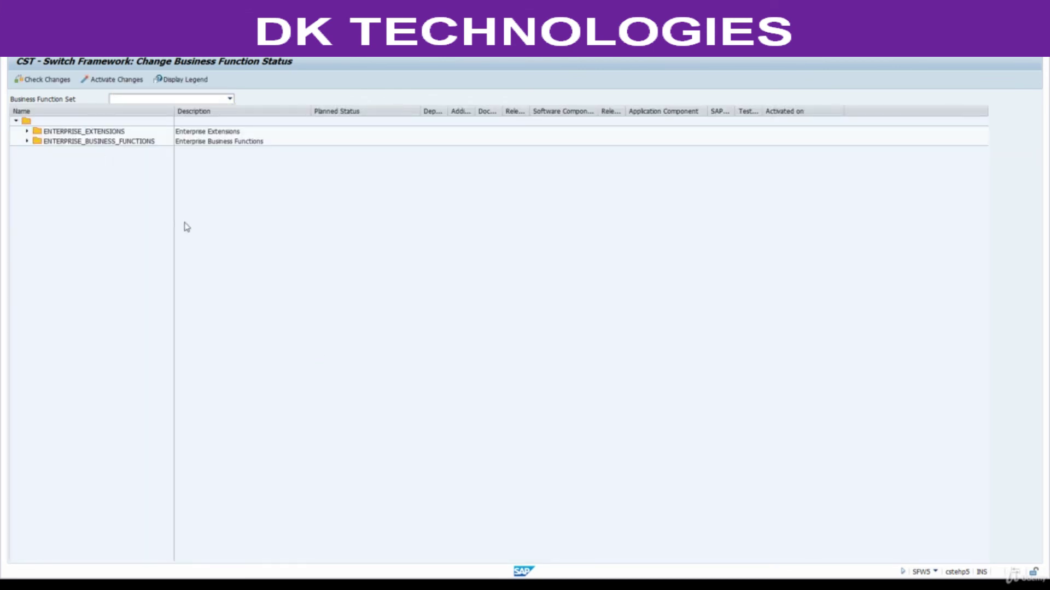
# Step: Search the business functions for LOG_MM_MAA_1 and check its activation status and date
pyautogui.hotkey('ctrl', 'f')
pyautogui.write('LOG_MM_MAA_1')
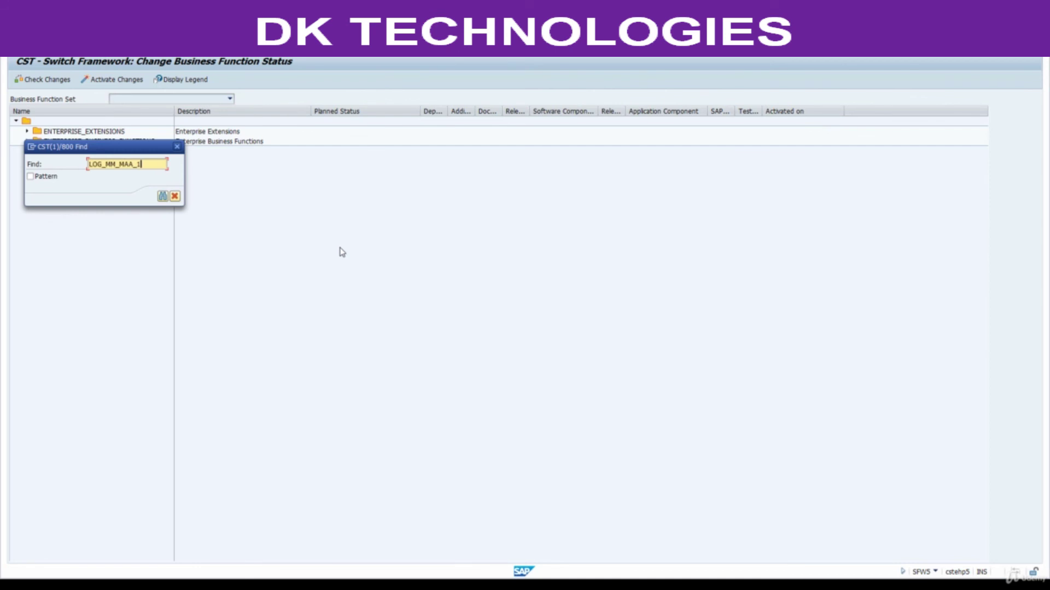
pyautogui.press('Return')
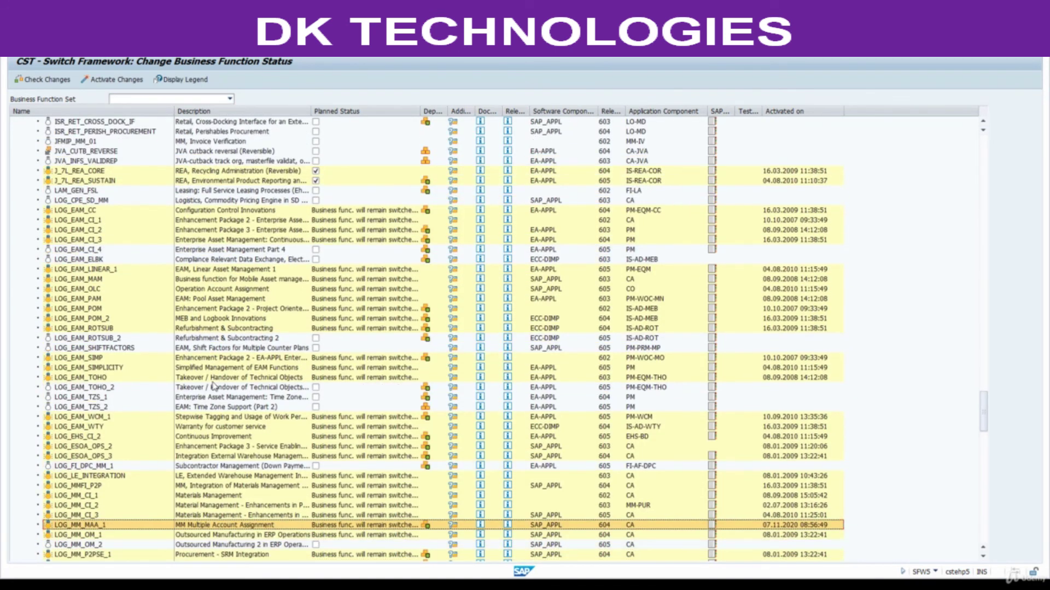
pyautogui.moveTo(52, 532)
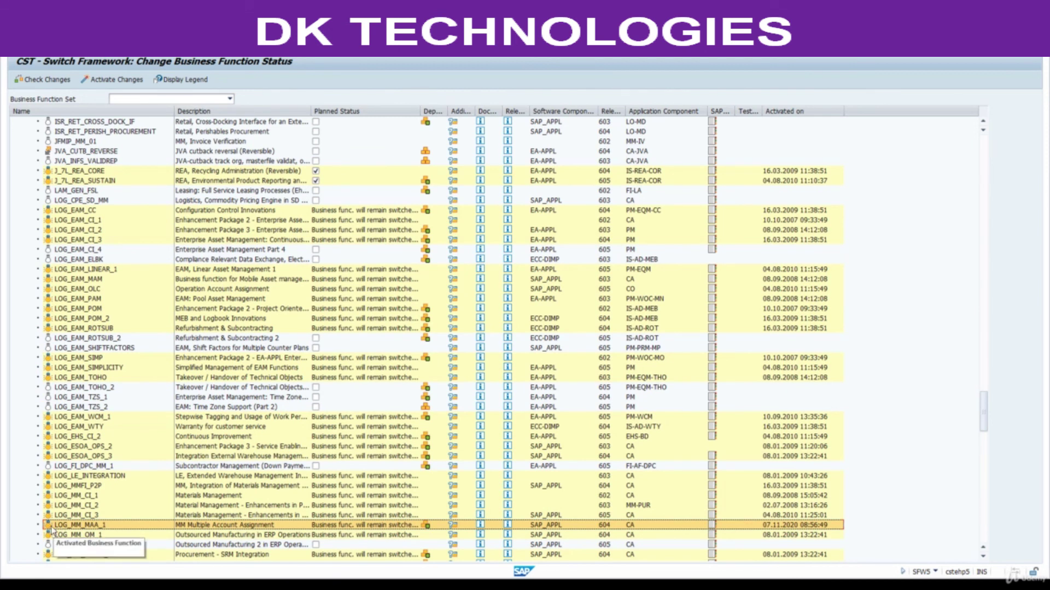